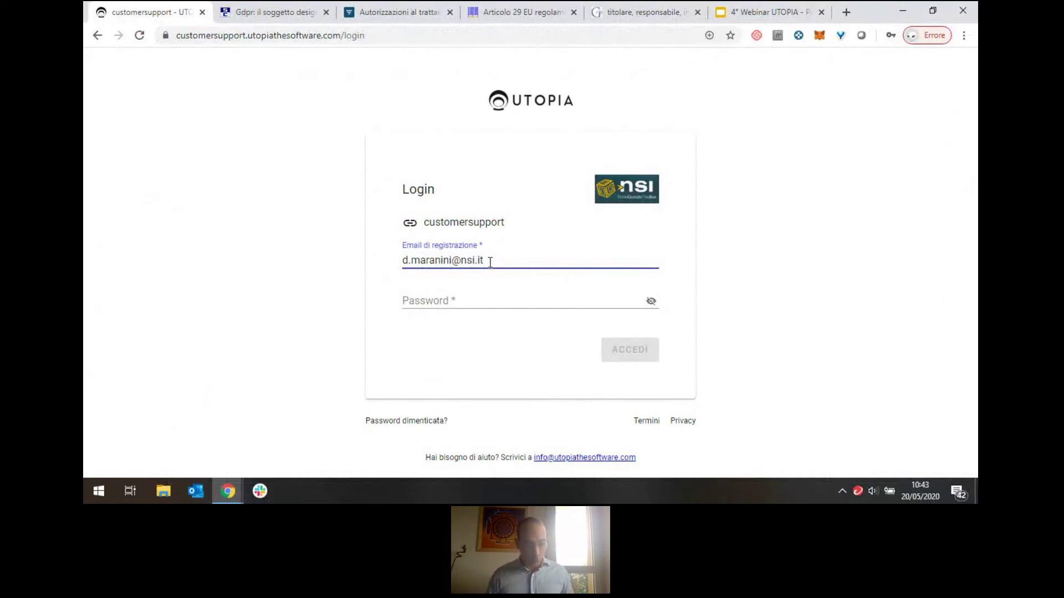
Log in with the account password and reload past the update notice to reach Impostazioni.
{"action": "key", "text": "Tab"}
{"action": "type", "text": "••••••"}
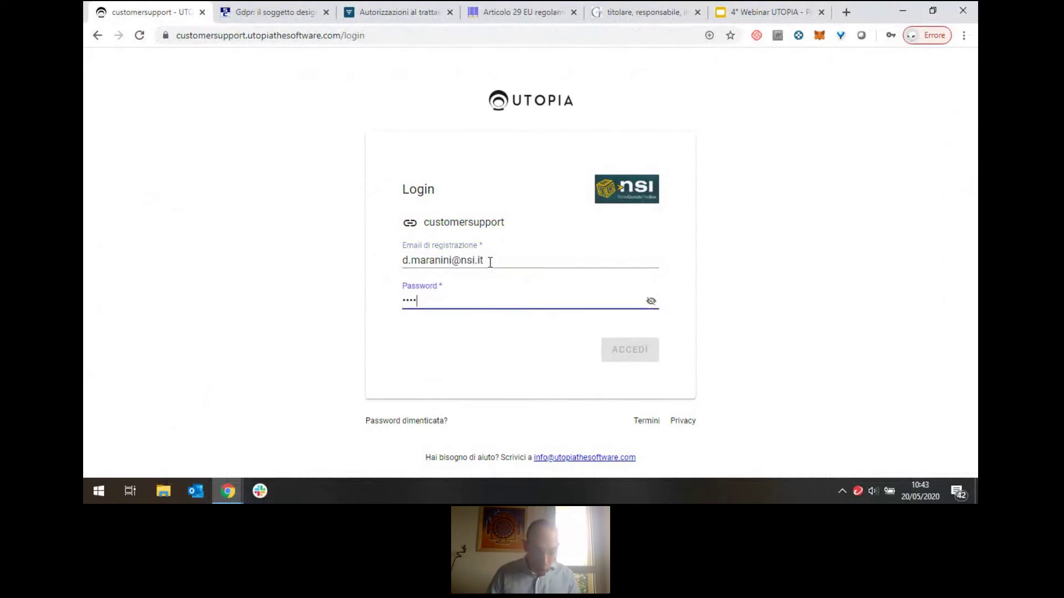
{"action": "type", "text": "••••••"}
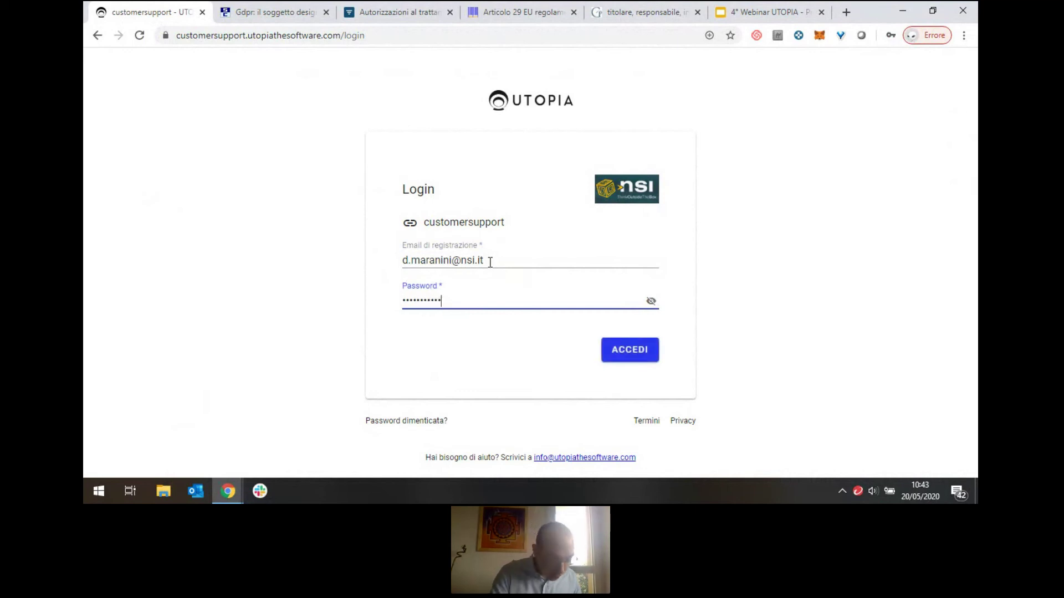
{"action": "key", "text": "Return"}
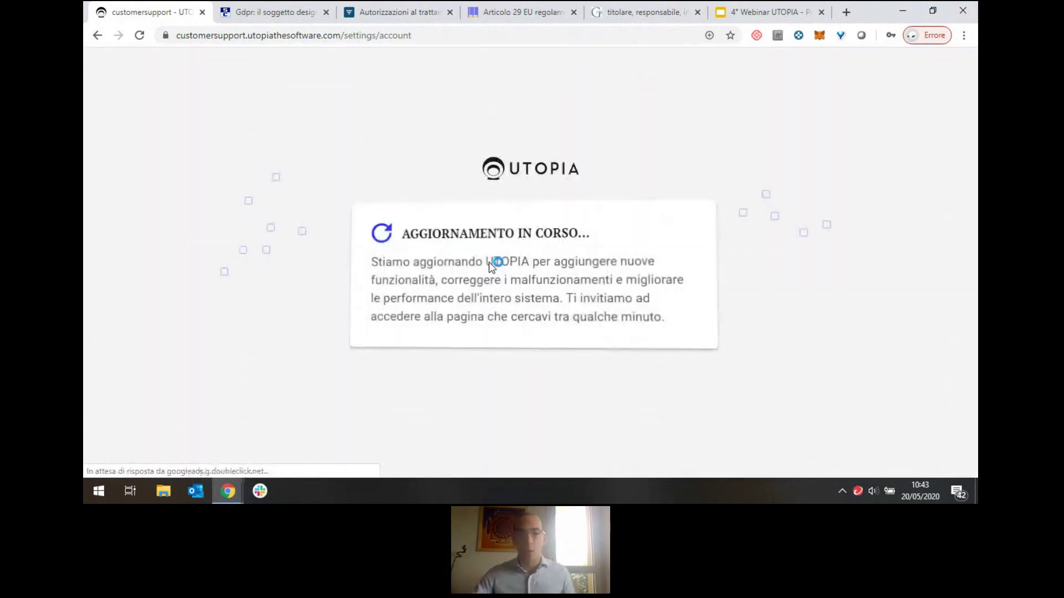
{"action": "left_click", "coordinate": [579, 33]}
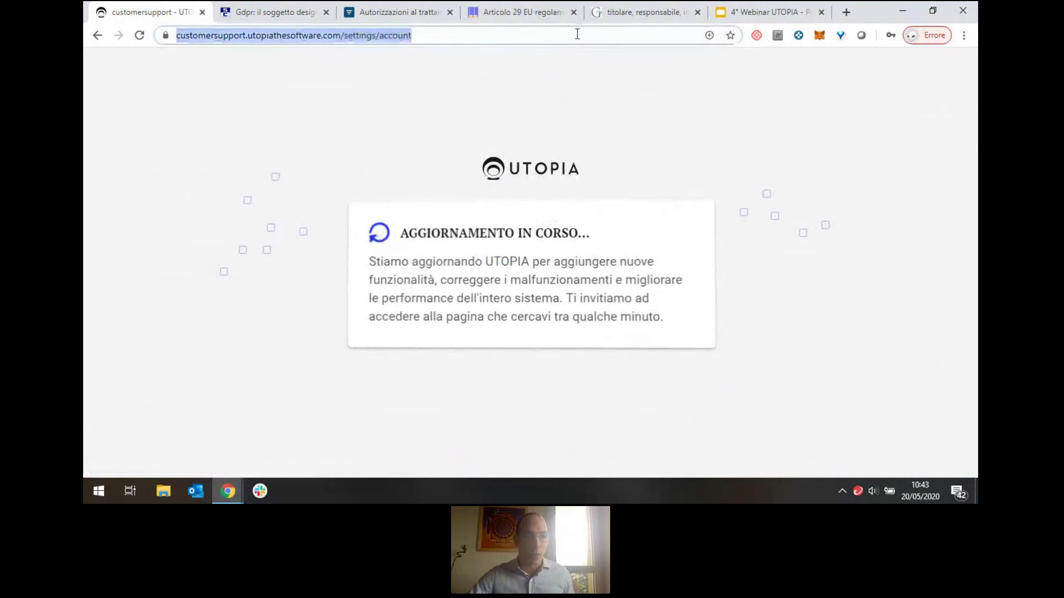
{"action": "left_click", "coordinate": [139, 35]}
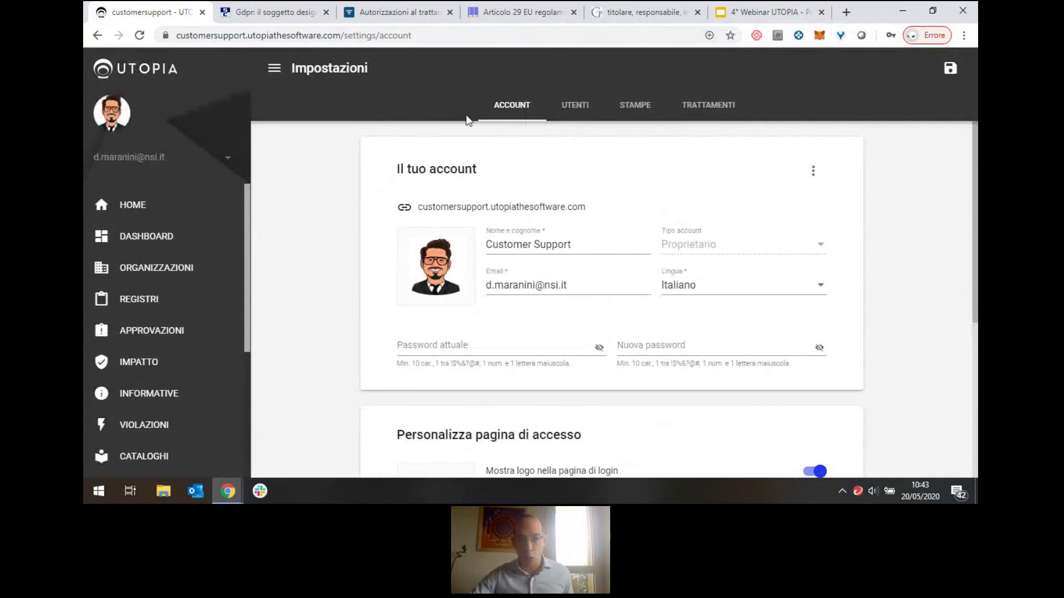
Open the NSI Lab organization from the Organizzazioni list.
{"action": "left_click", "coordinate": [199, 270]}
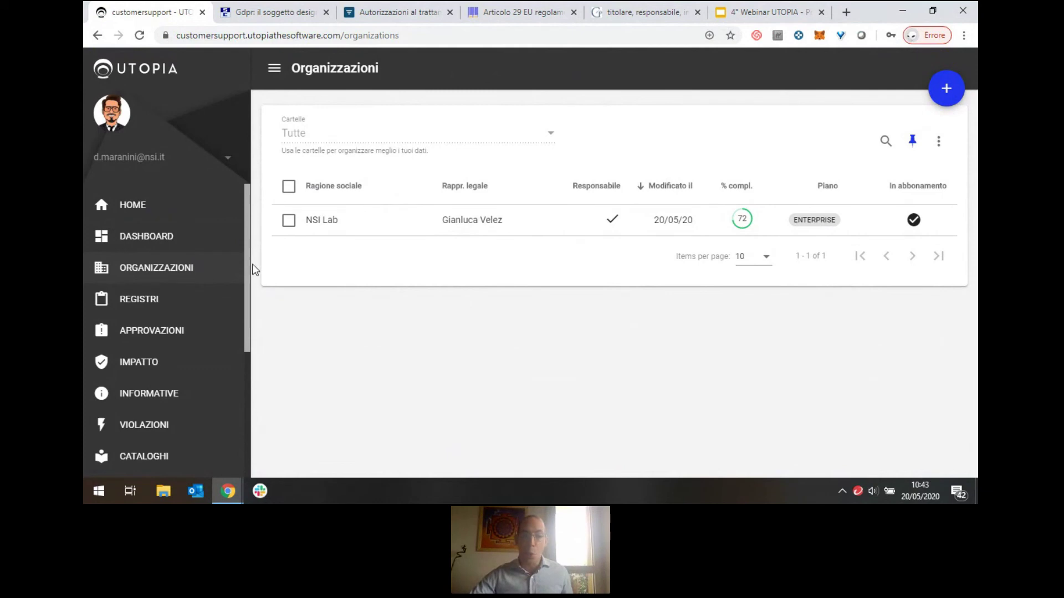
{"action": "left_click", "coordinate": [506, 224]}
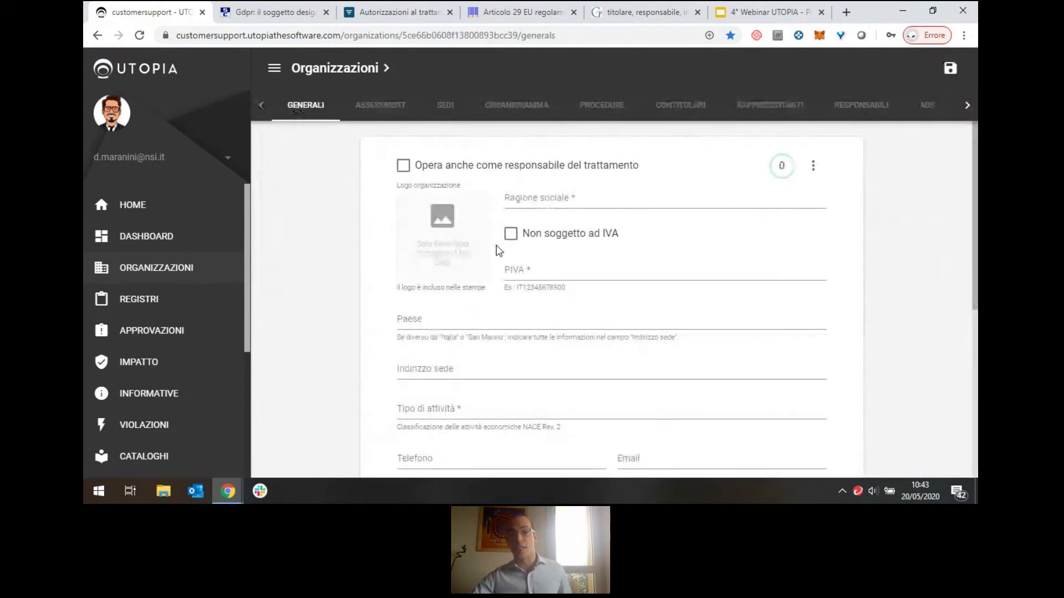
In NSI Lab's Organigramma people view, open the first Ufficio risorse umane person's record.
{"action": "left_click", "coordinate": [521, 111]}
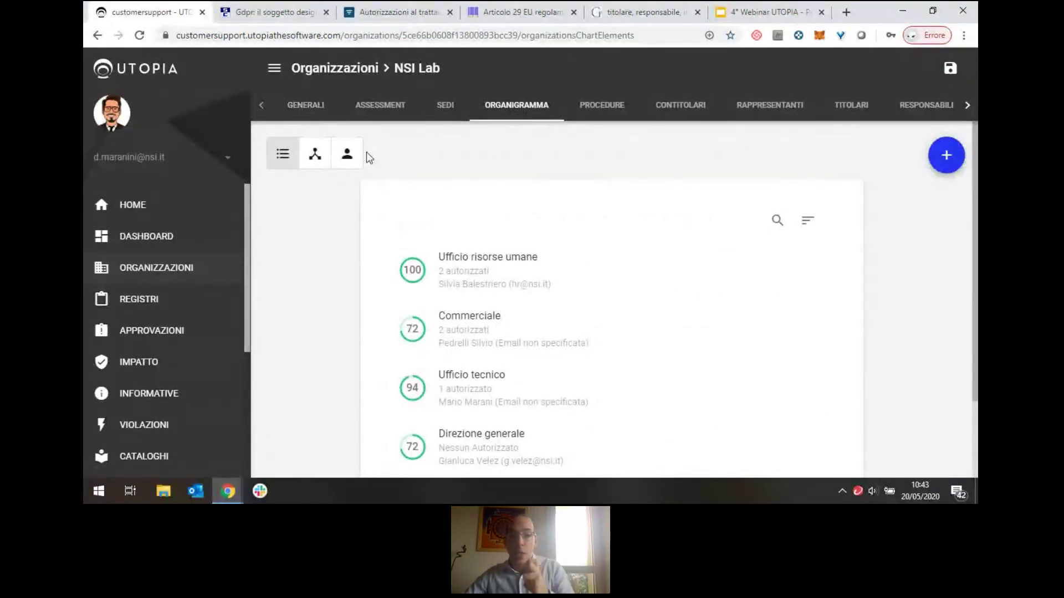
{"action": "left_click", "coordinate": [348, 155]}
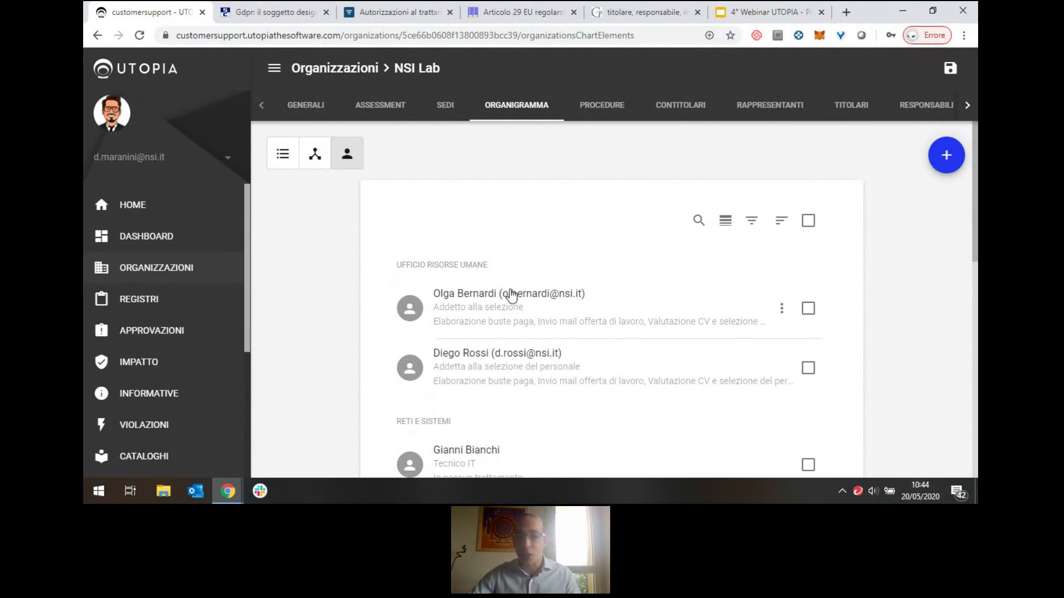
{"action": "left_click", "coordinate": [515, 301]}
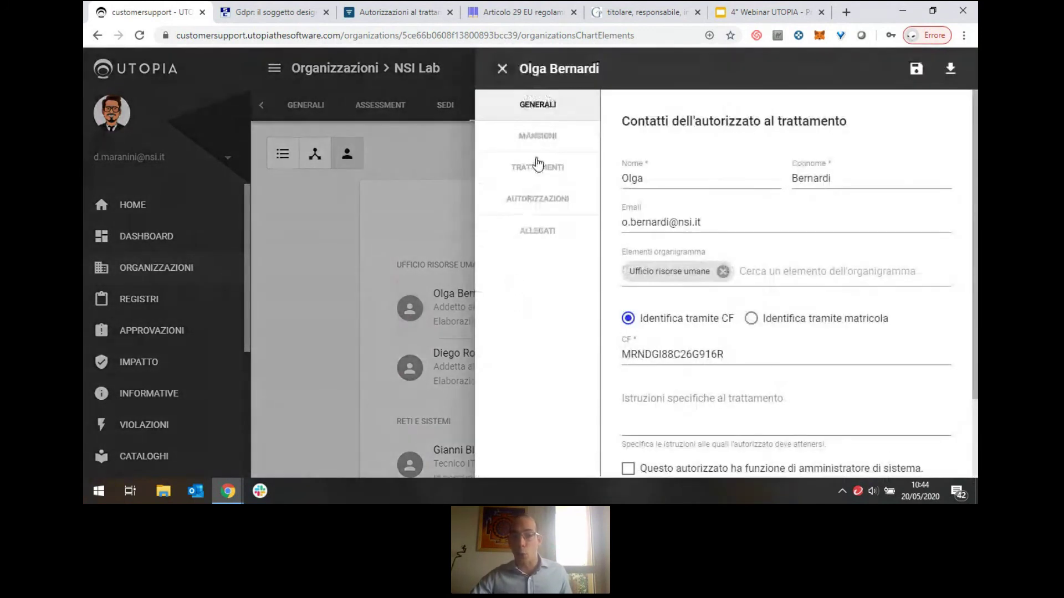
Show the person's Autorizzazioni acknowledgement requests under Trattamenti, leaving the new-request options unused.
{"action": "left_click", "coordinate": [536, 166]}
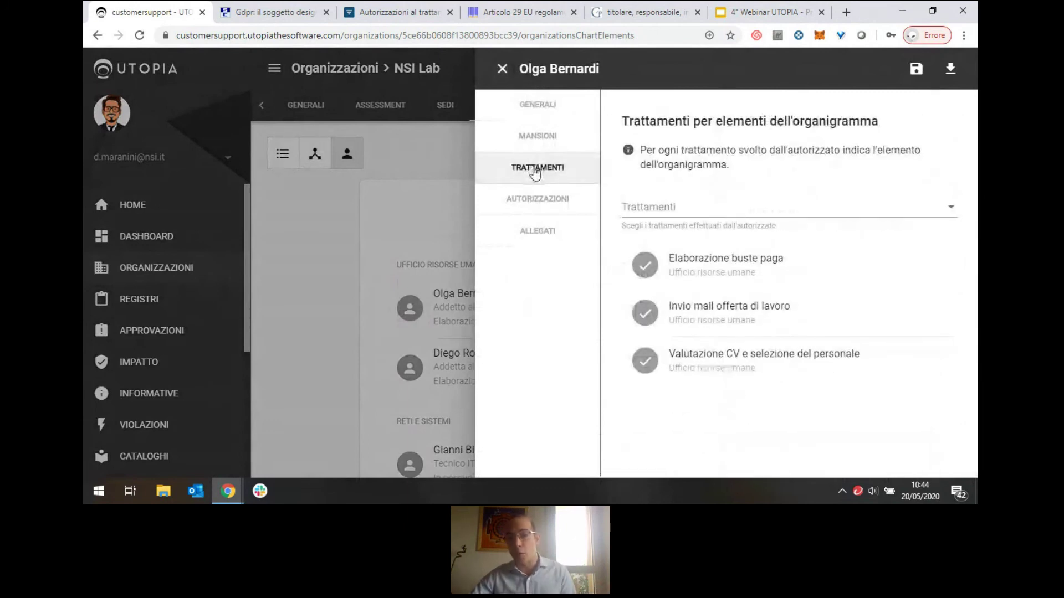
{"action": "left_click", "coordinate": [545, 200]}
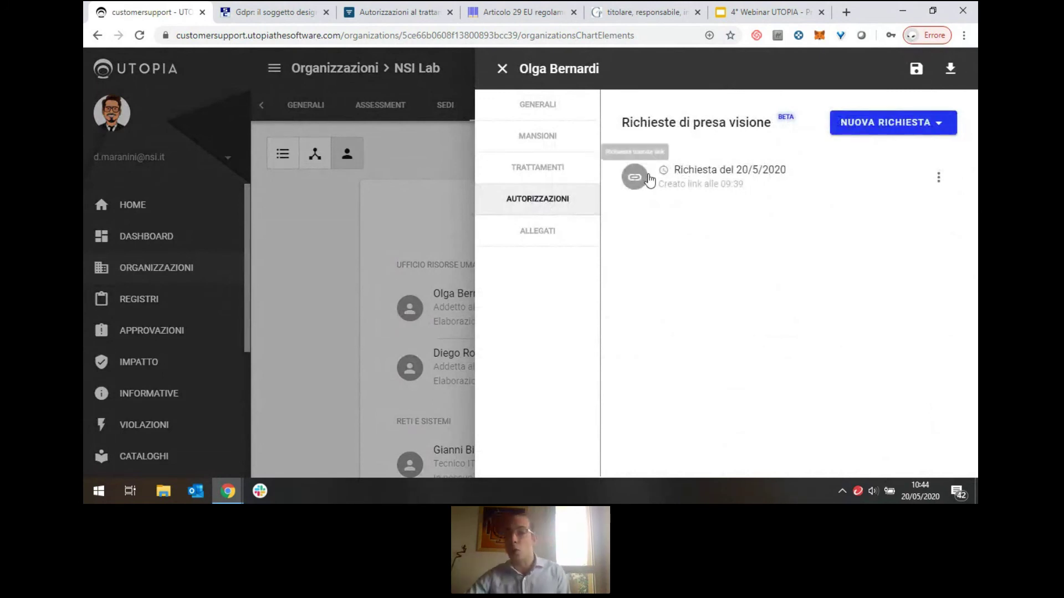
{"action": "left_click", "coordinate": [887, 127]}
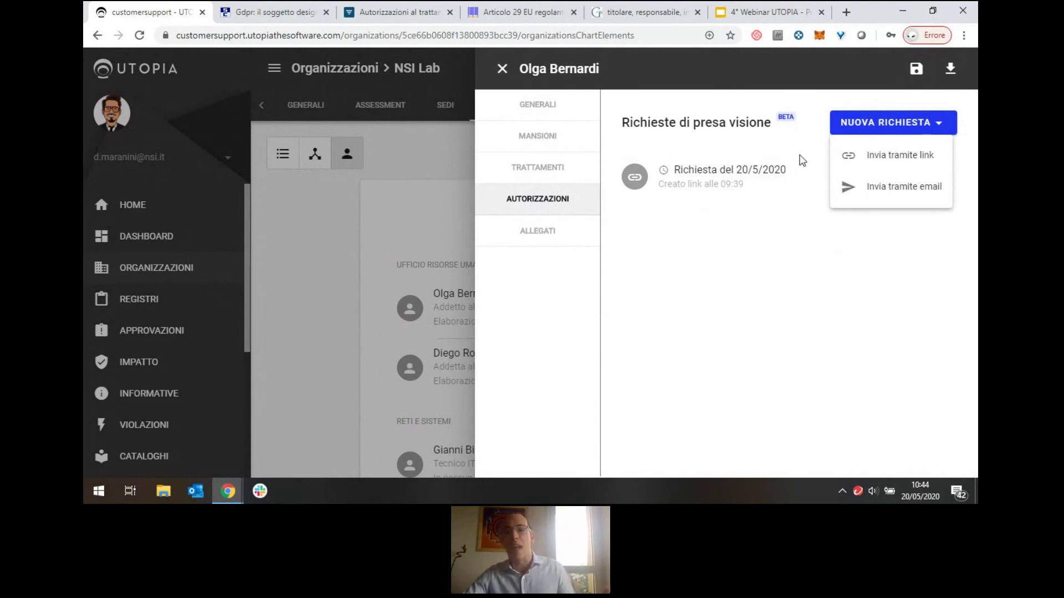
{"action": "left_click", "coordinate": [780, 148]}
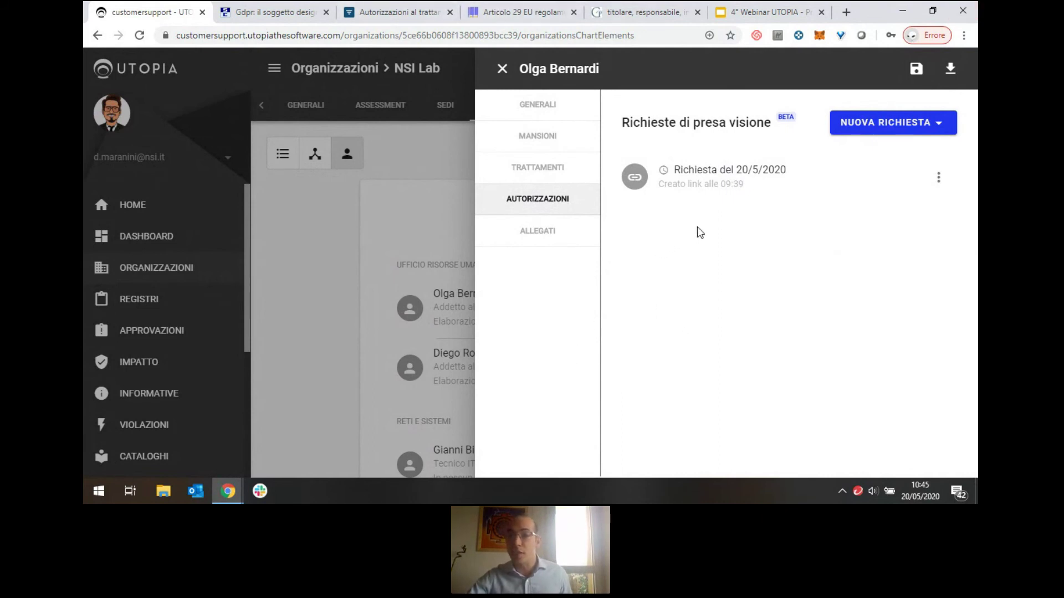
Copy the existing request's access link and open a new browser tab.
{"action": "left_click", "coordinate": [936, 178]}
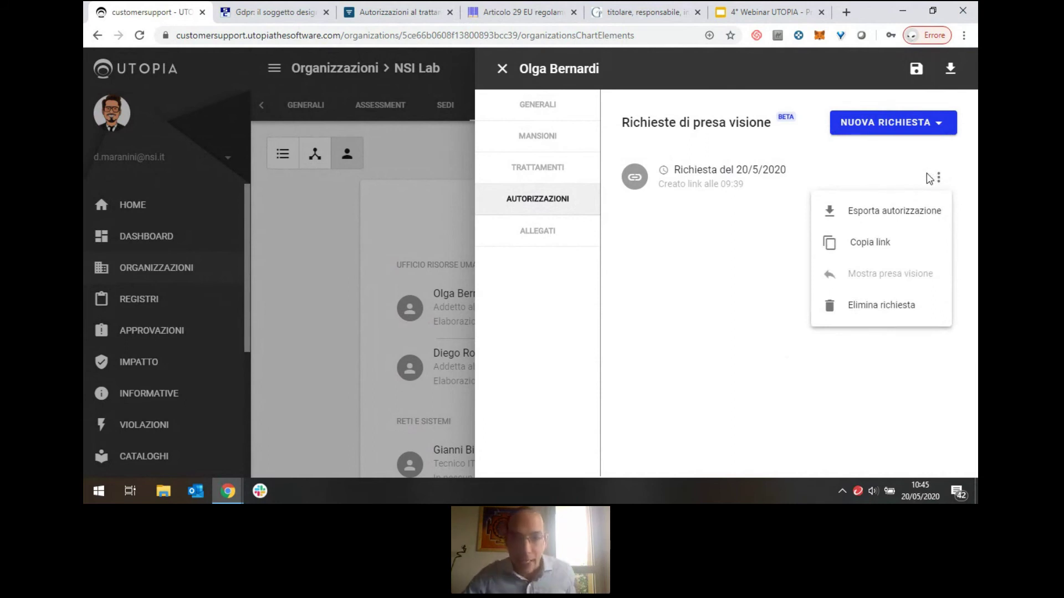
{"action": "left_click", "coordinate": [948, 176]}
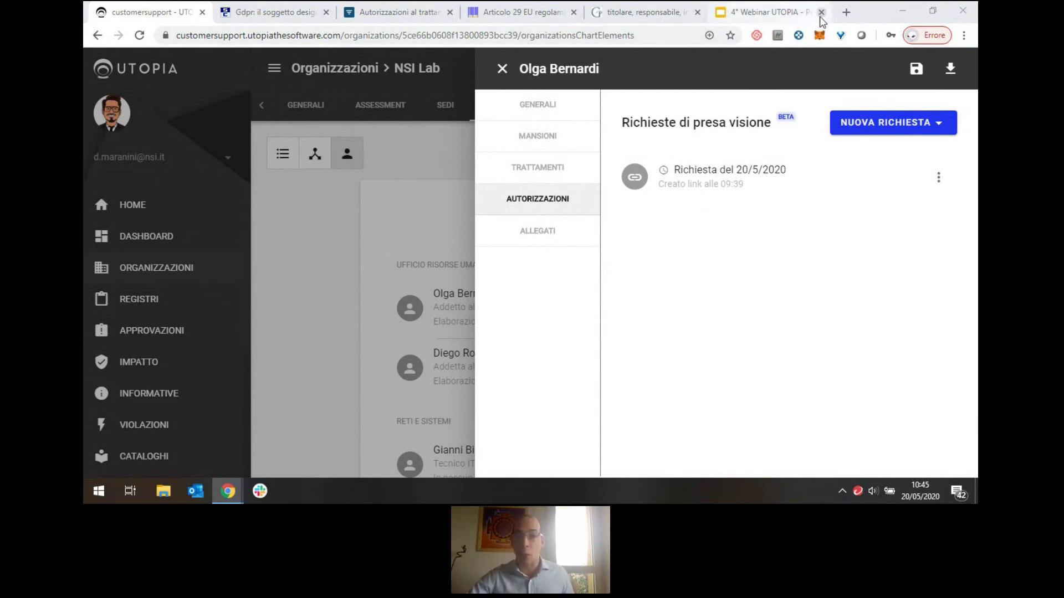
{"action": "left_click", "coordinate": [846, 12]}
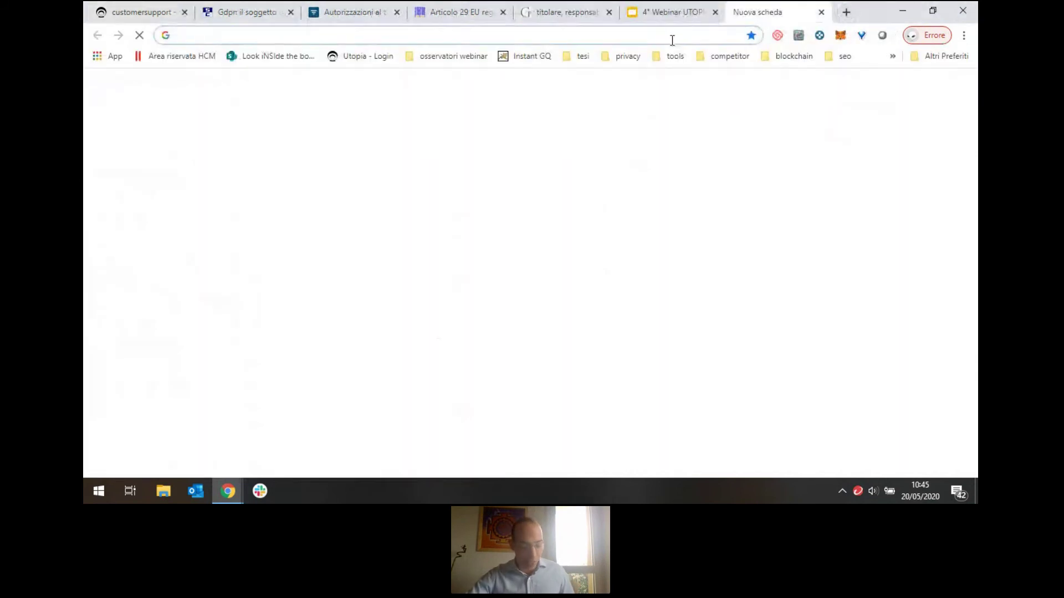
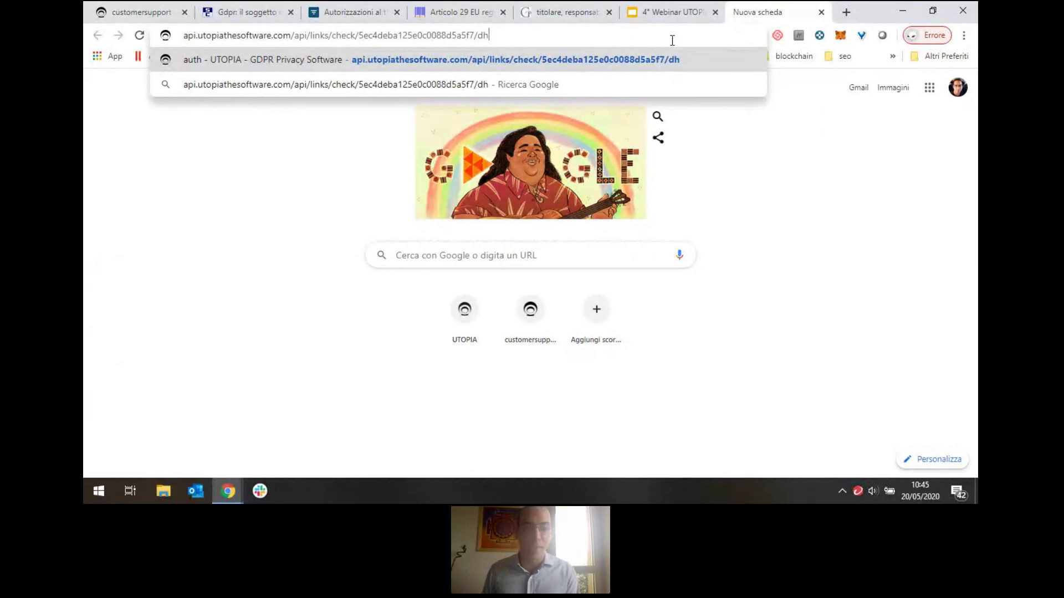
Paste the copied request link into the new tab's address bar and load it.
{"action": "key", "text": "Return"}
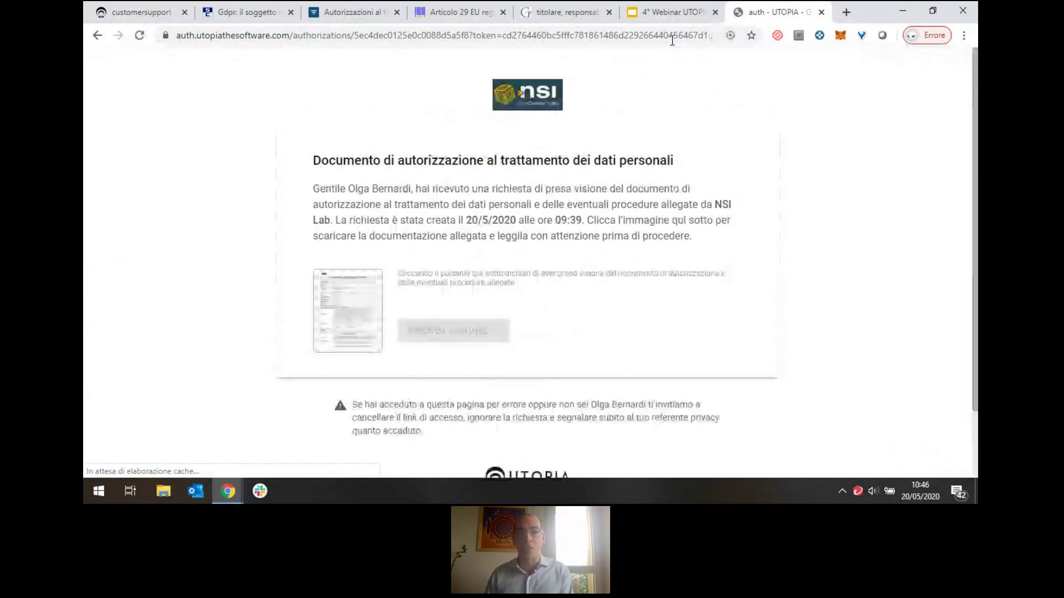
Start viewing the document and enter the recipient's codice fiscale, correcting a mistyped character.
{"action": "left_click", "coordinate": [347, 314]}
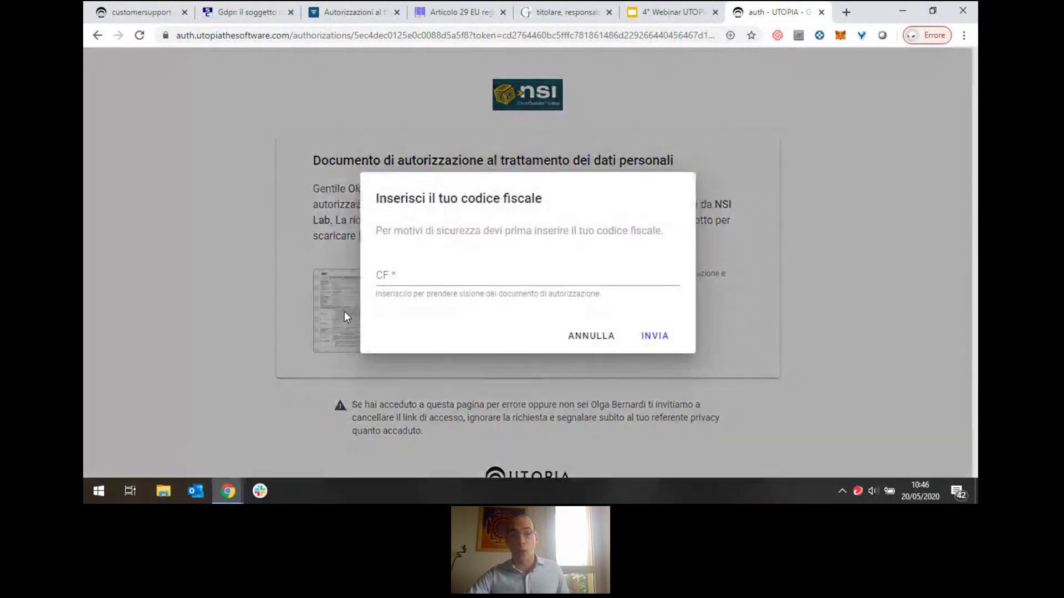
{"action": "left_click", "coordinate": [424, 277]}
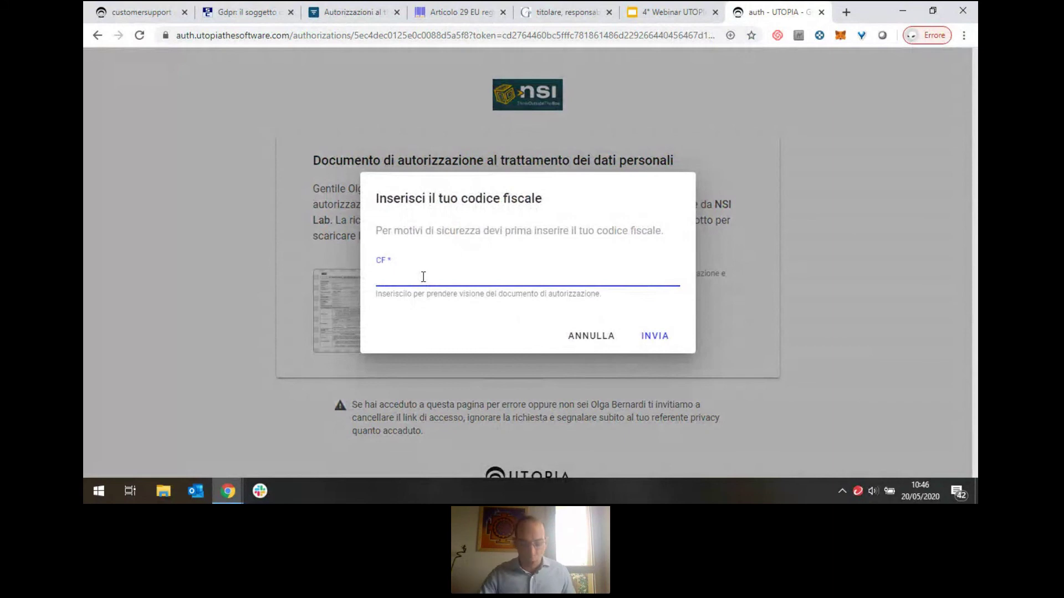
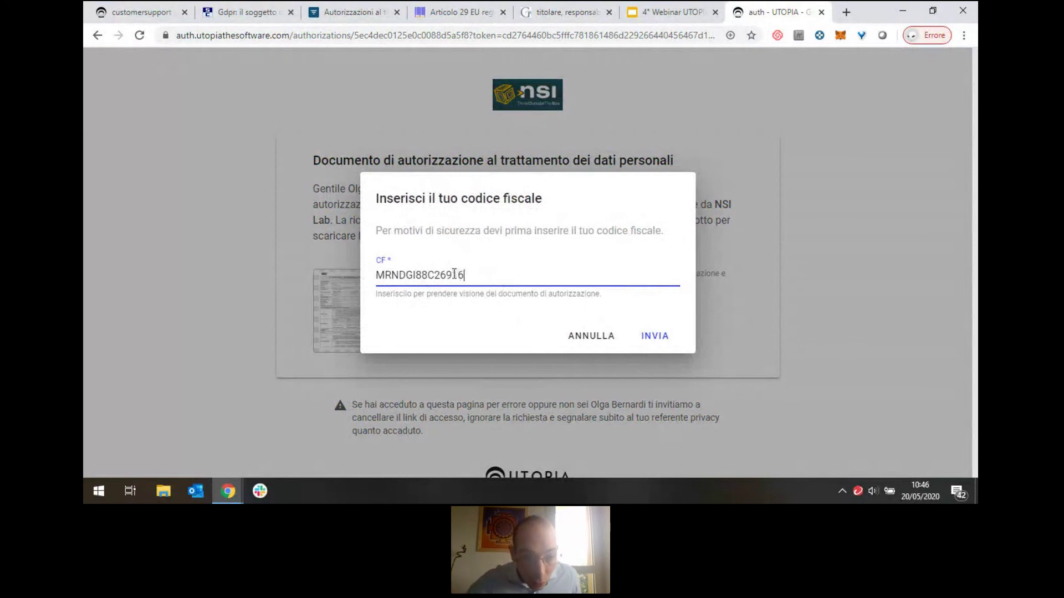
{"action": "left_click_drag", "start_coordinate": [446, 276], "coordinate": [446, 274]}
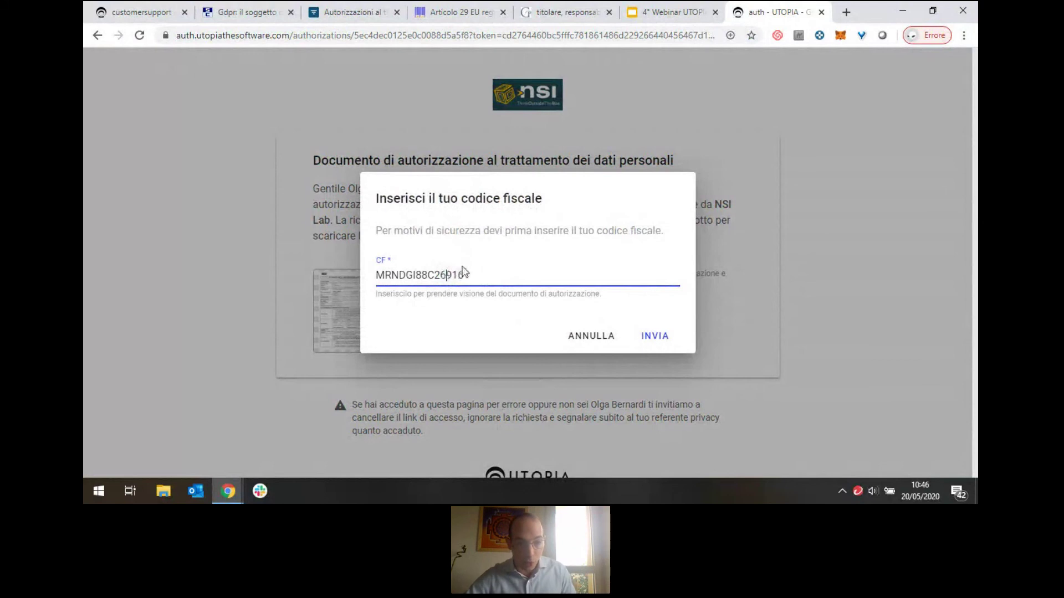
{"action": "left_click", "coordinate": [493, 274]}
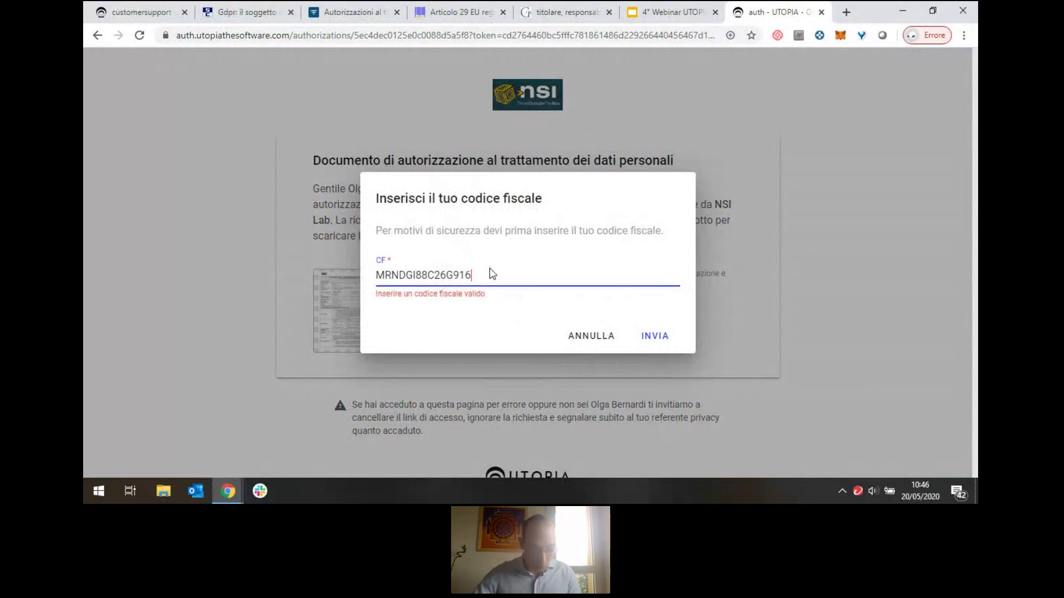
Submit the fiscal code and confirm reading the document with Prendi visione.
{"action": "left_click", "coordinate": [650, 337]}
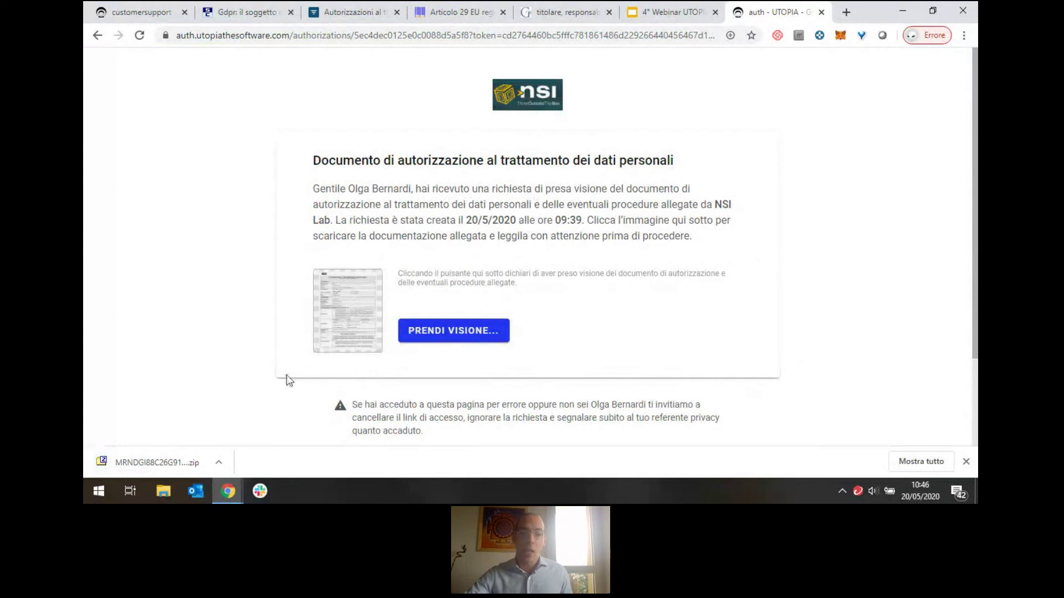
{"action": "left_click", "coordinate": [444, 337]}
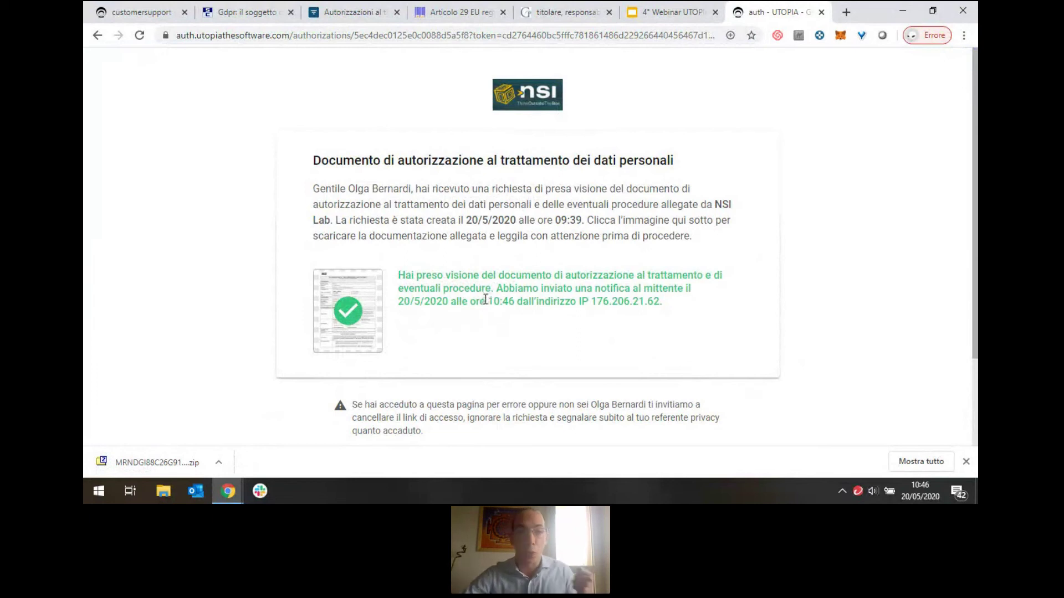
{"action": "left_click", "coordinate": [131, 7]}
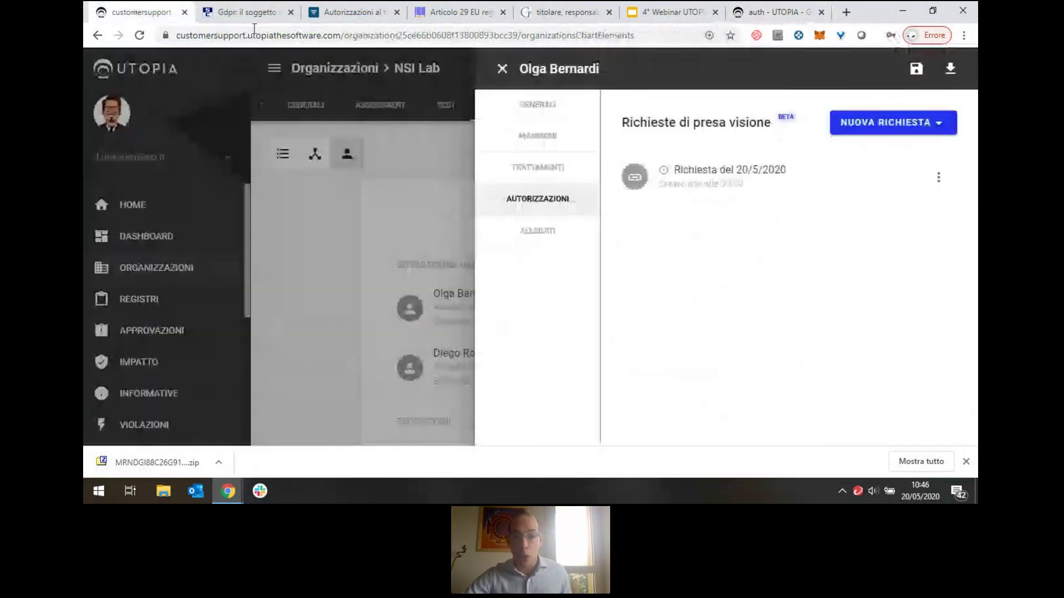
Reopen the staff member's Autorizzazioni and confirm Mostra presa visione shows 20/5/2020 at 10:46.
{"action": "left_click", "coordinate": [507, 69]}
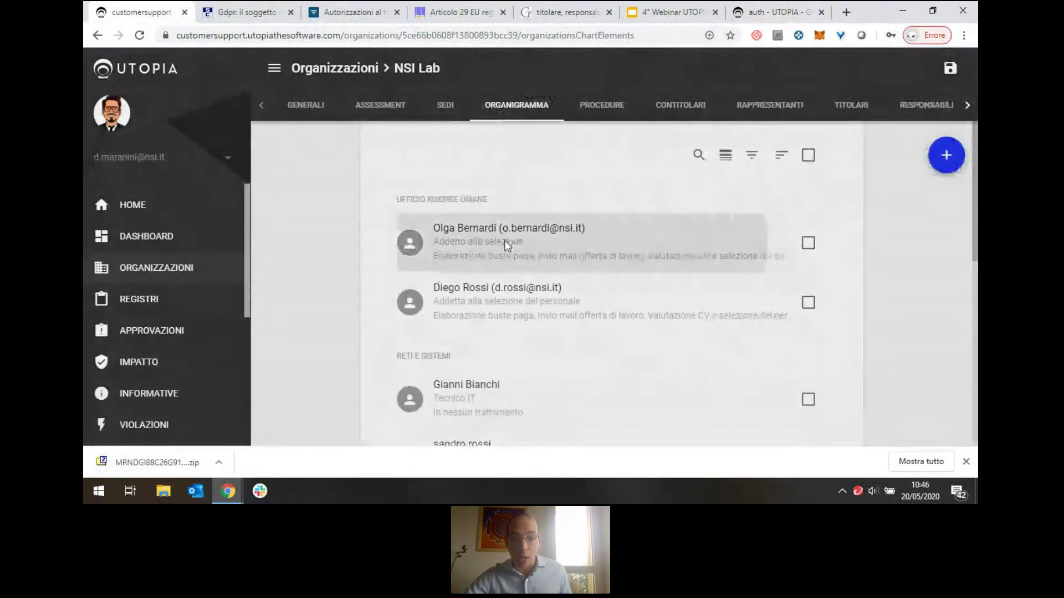
{"action": "left_click", "coordinate": [506, 245]}
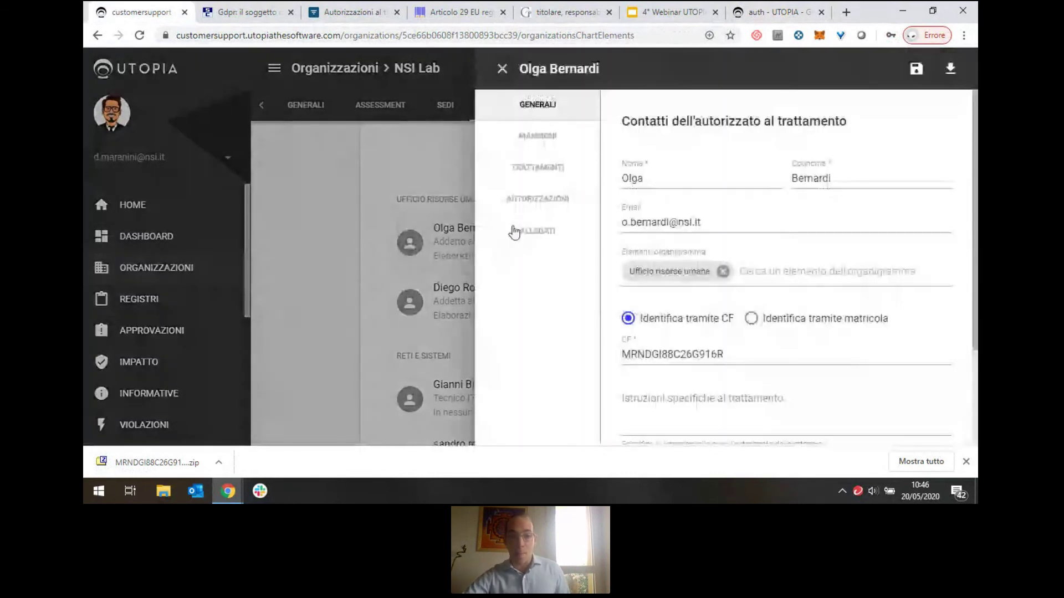
{"action": "left_click", "coordinate": [526, 205]}
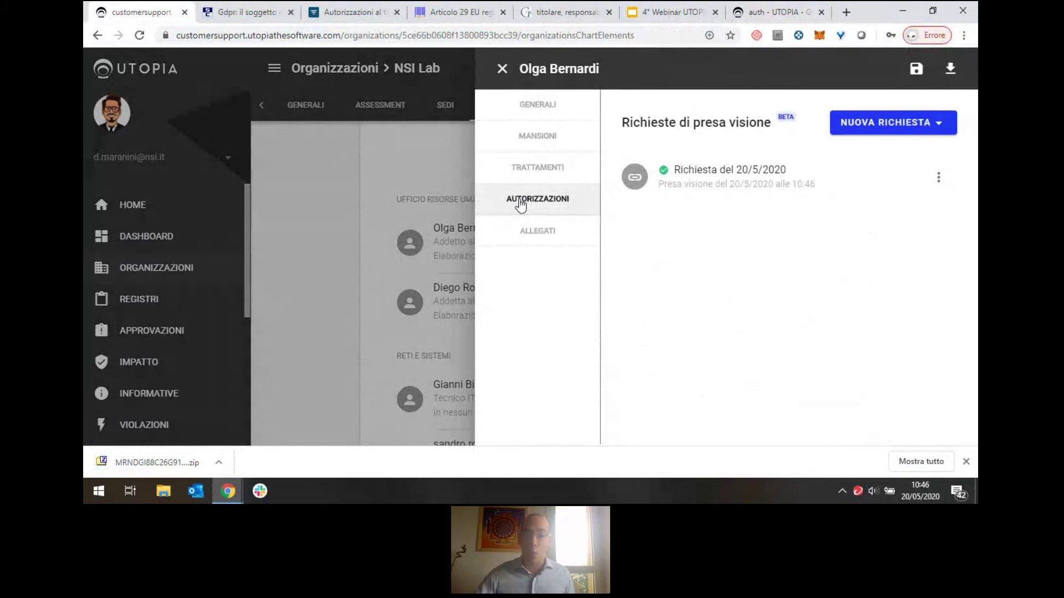
{"action": "left_click", "coordinate": [938, 177]}
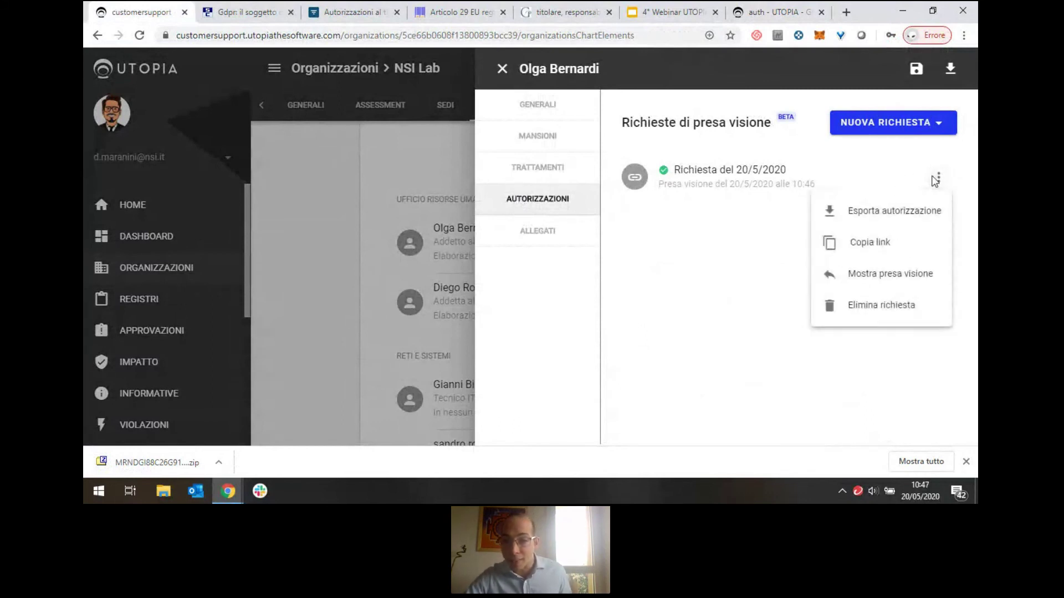
{"action": "left_click", "coordinate": [900, 273]}
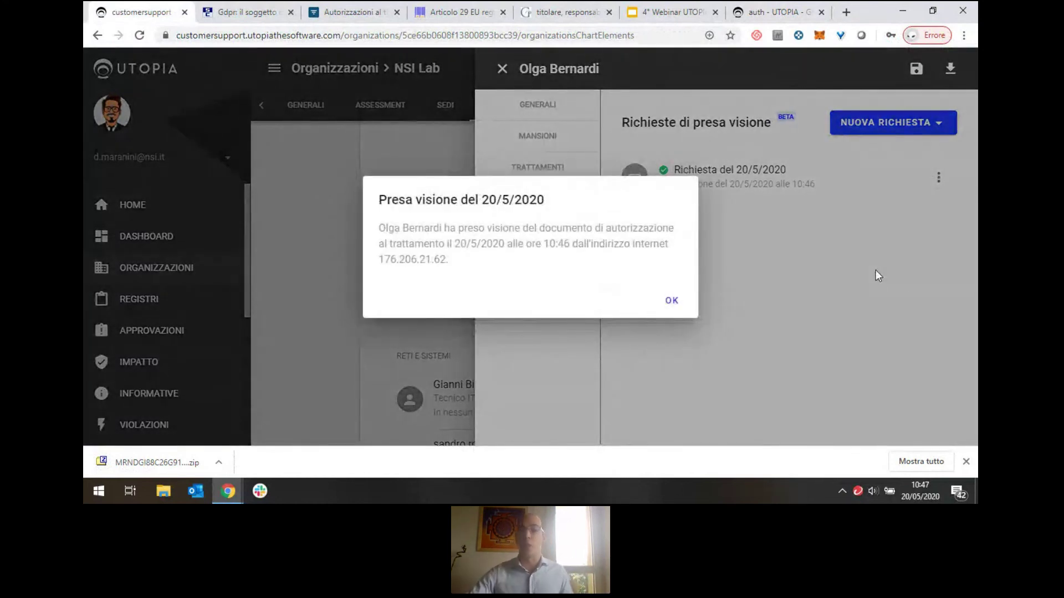
{"action": "left_click", "coordinate": [670, 303]}
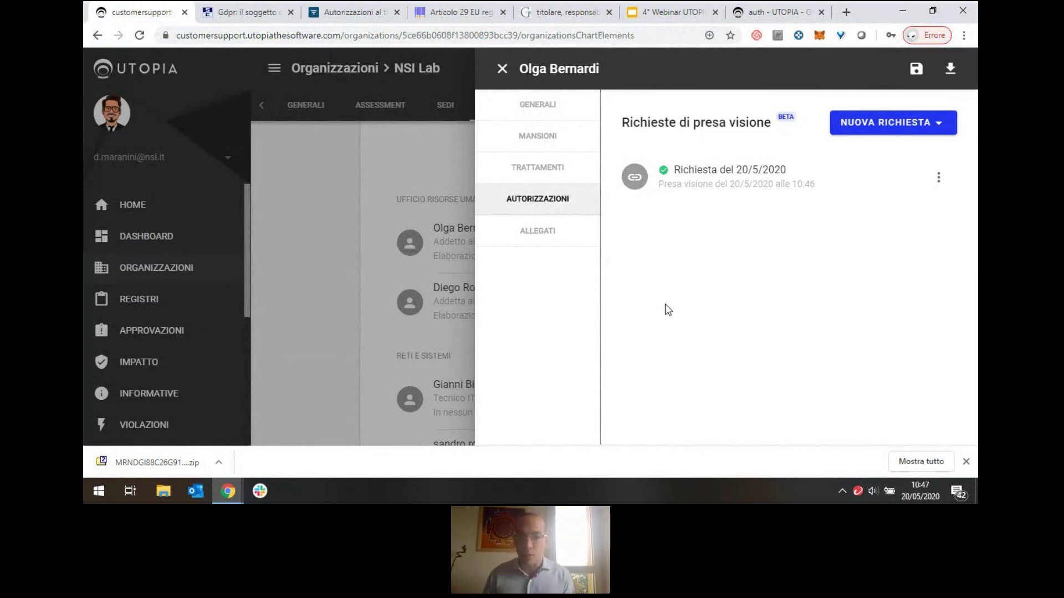
{"action": "left_click", "coordinate": [502, 68]}
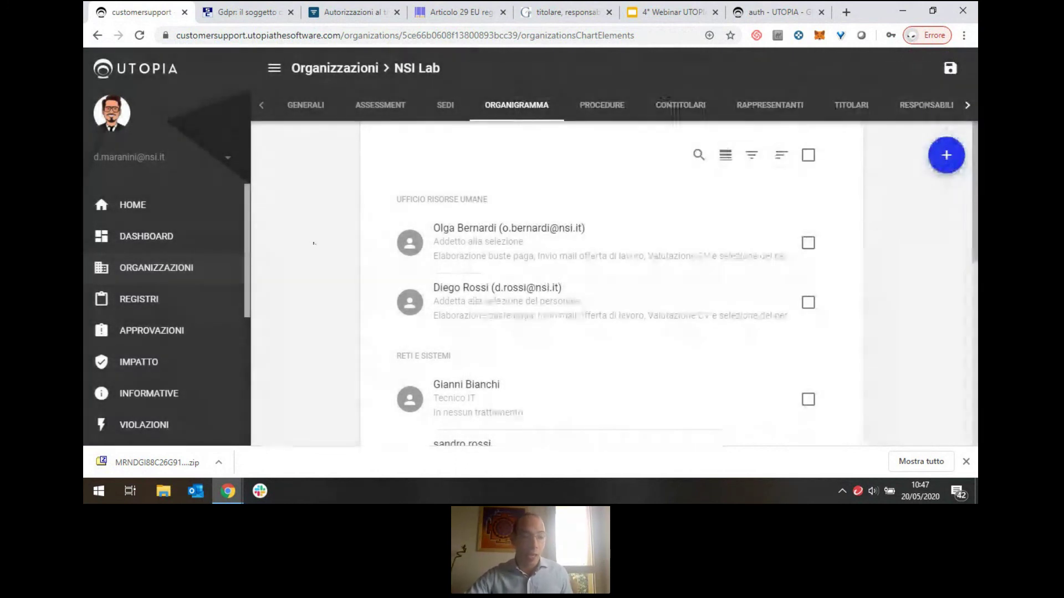
Open Informativa per Candidati from the Registro di NSI Lab notice list.
{"action": "left_click", "coordinate": [965, 461]}
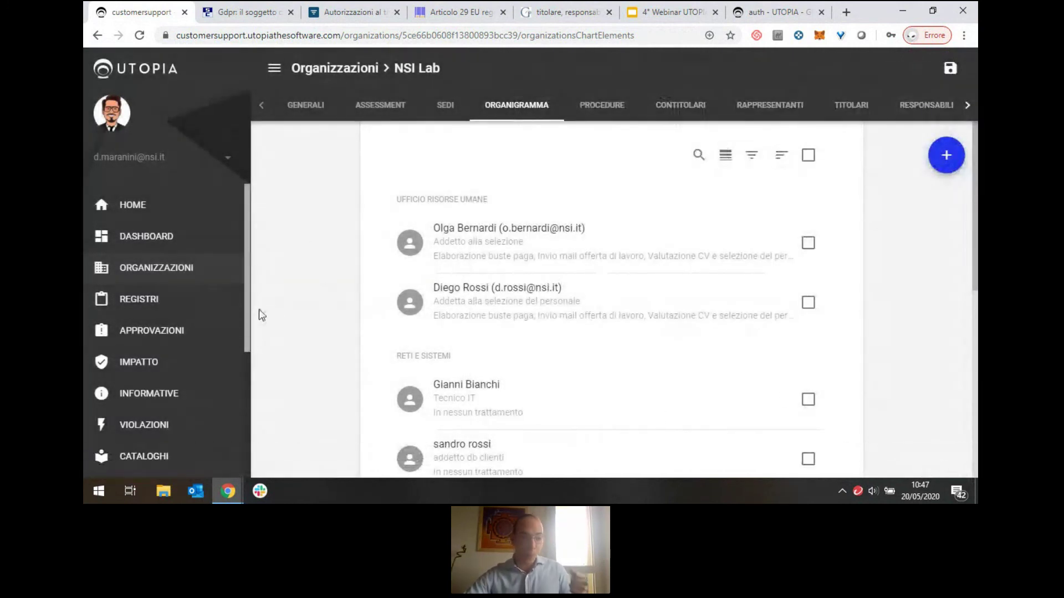
{"action": "left_click", "coordinate": [204, 404]}
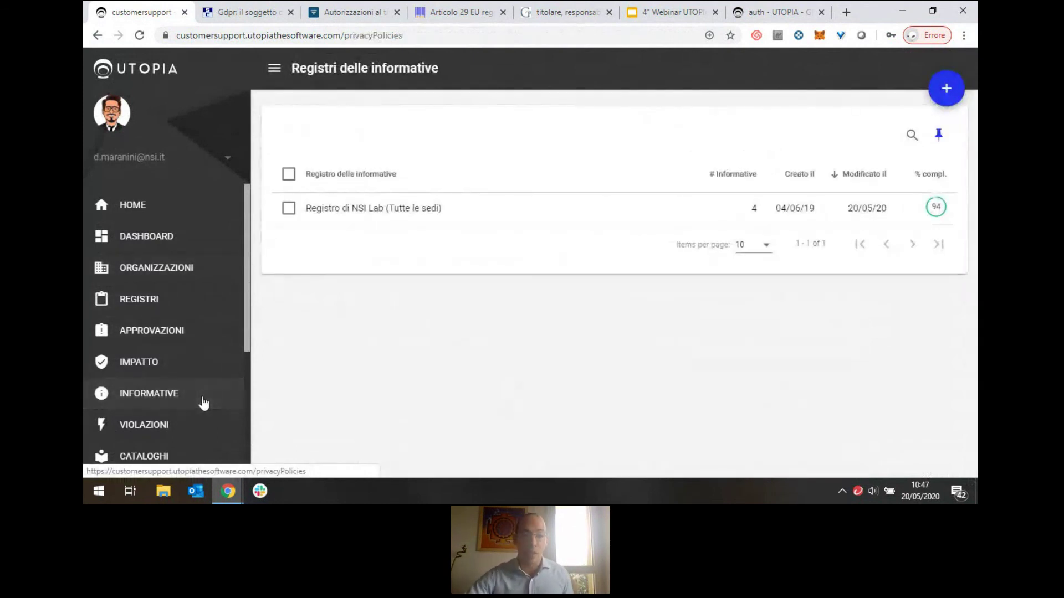
{"action": "left_click", "coordinate": [462, 224]}
{"action": "left_click", "coordinate": [622, 123]}
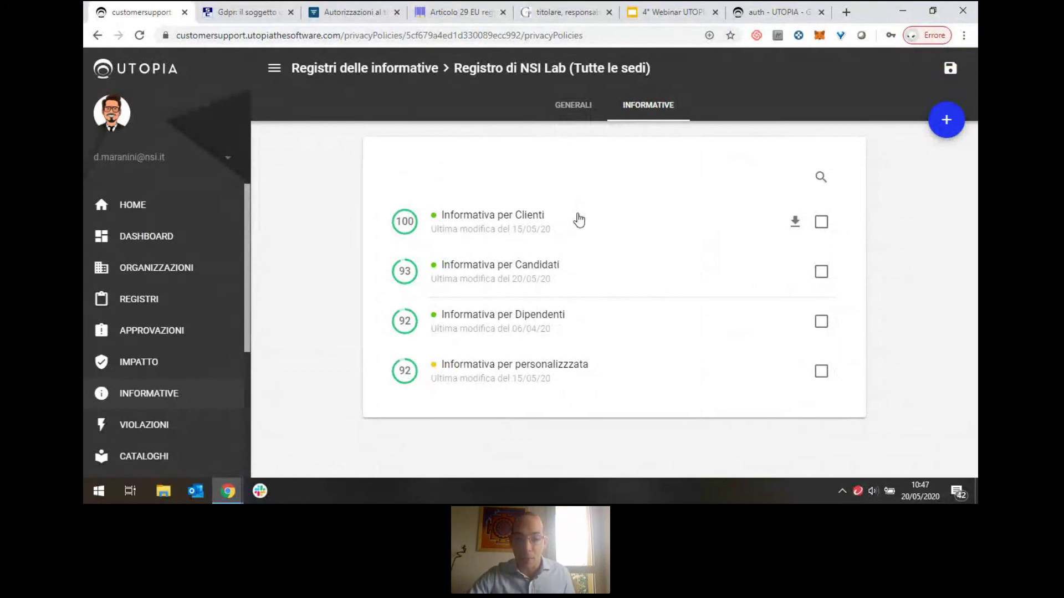
{"action": "left_click", "coordinate": [587, 271]}
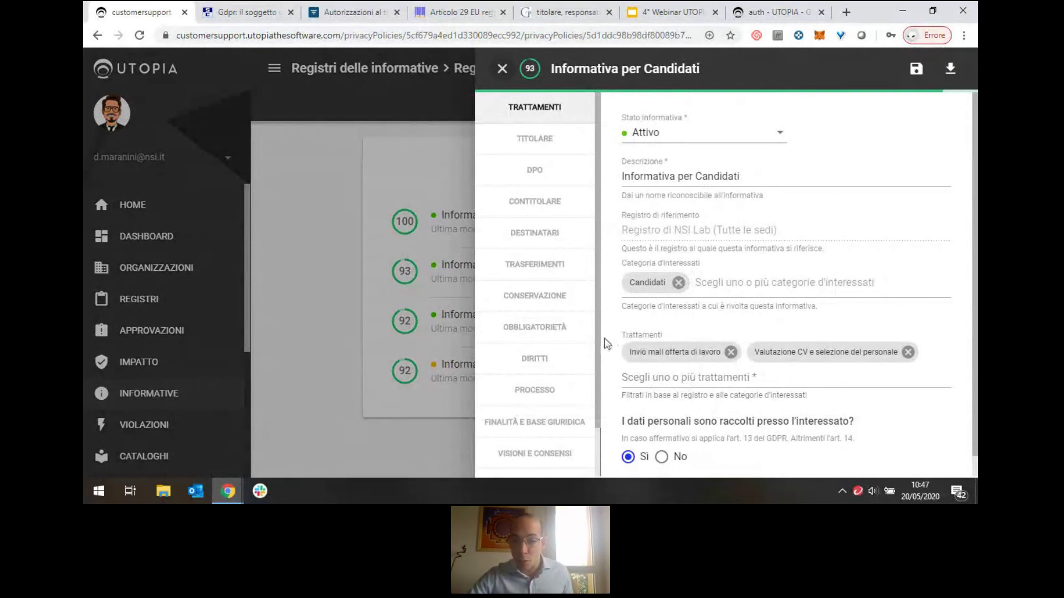
Review the notice's Finalità e base giuridica, then open its Visioni e consensi section.
{"action": "left_click", "coordinate": [562, 422]}
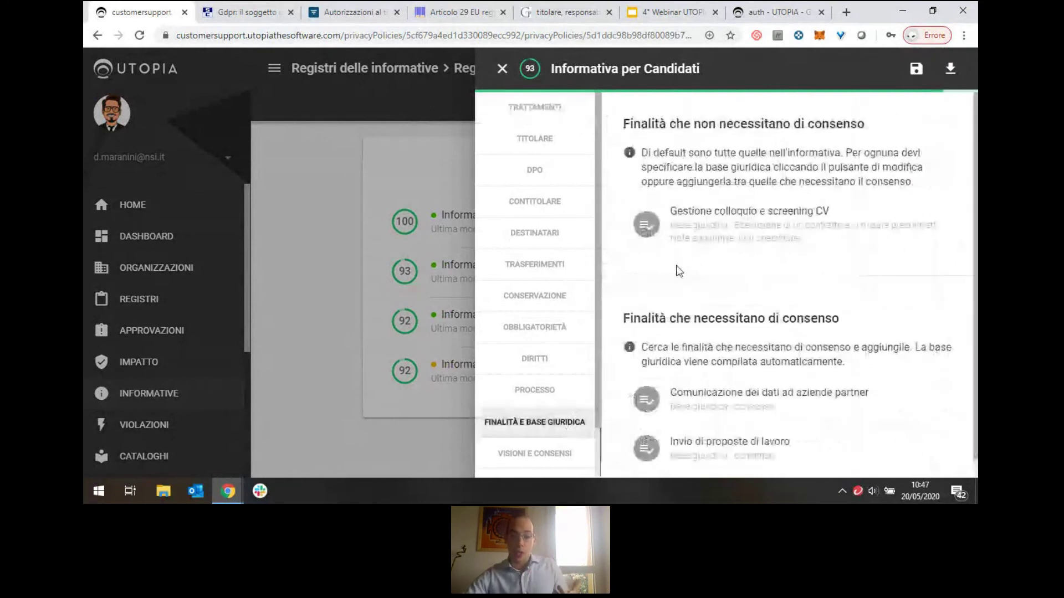
{"action": "scroll", "coordinate": [758, 246], "scroll_direction": "down", "scroll_amount": 1}
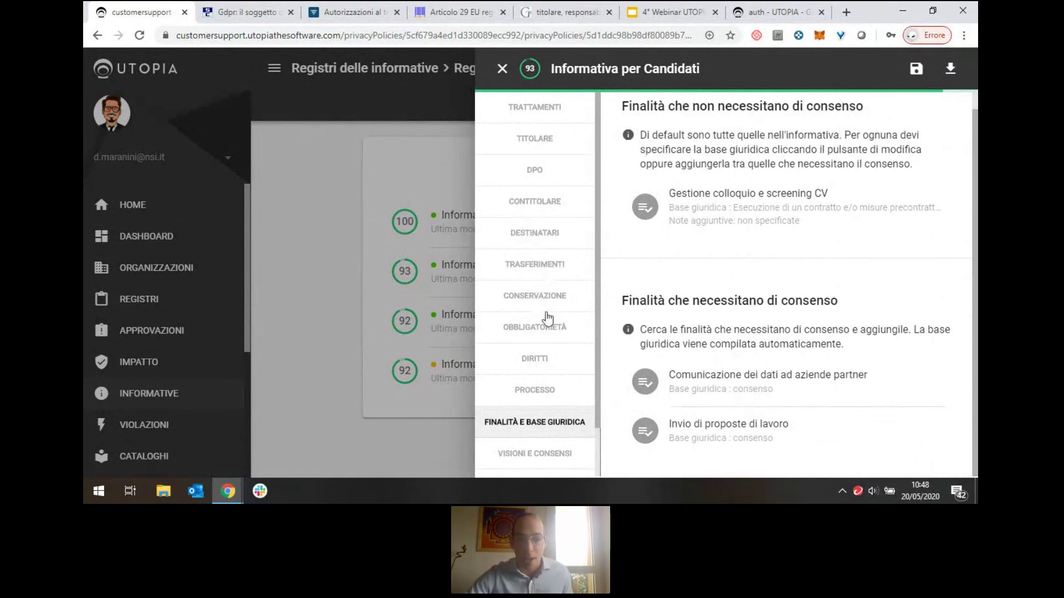
{"action": "scroll", "coordinate": [548, 333], "scroll_direction": "down", "scroll_amount": 1}
{"action": "left_click", "coordinate": [532, 401]}
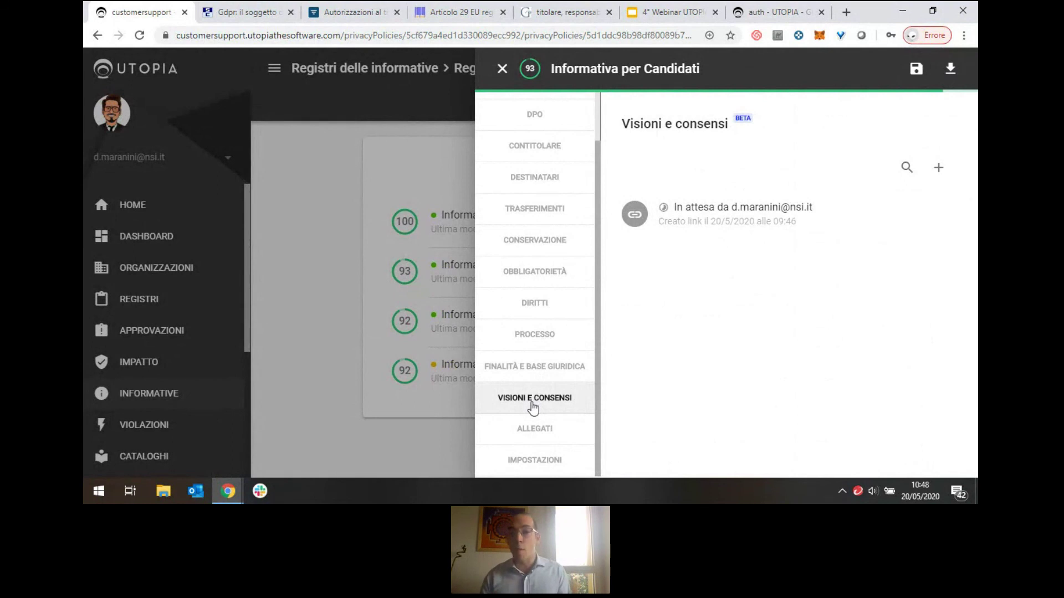
Check the notice's sending options without choosing one, then close the Candidati notice.
{"action": "left_click", "coordinate": [942, 170]}
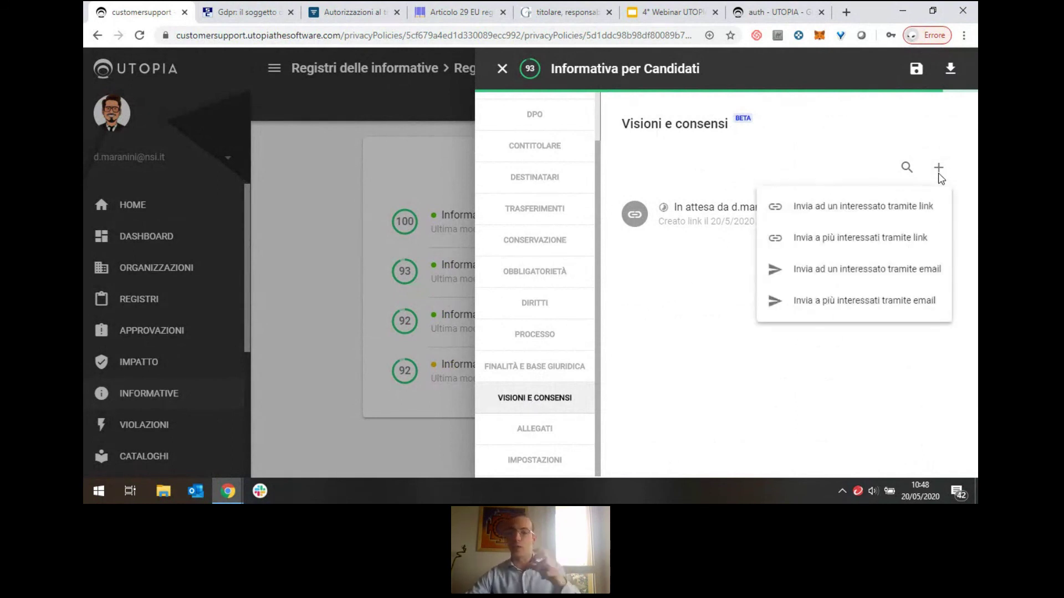
{"action": "left_click", "coordinate": [696, 241]}
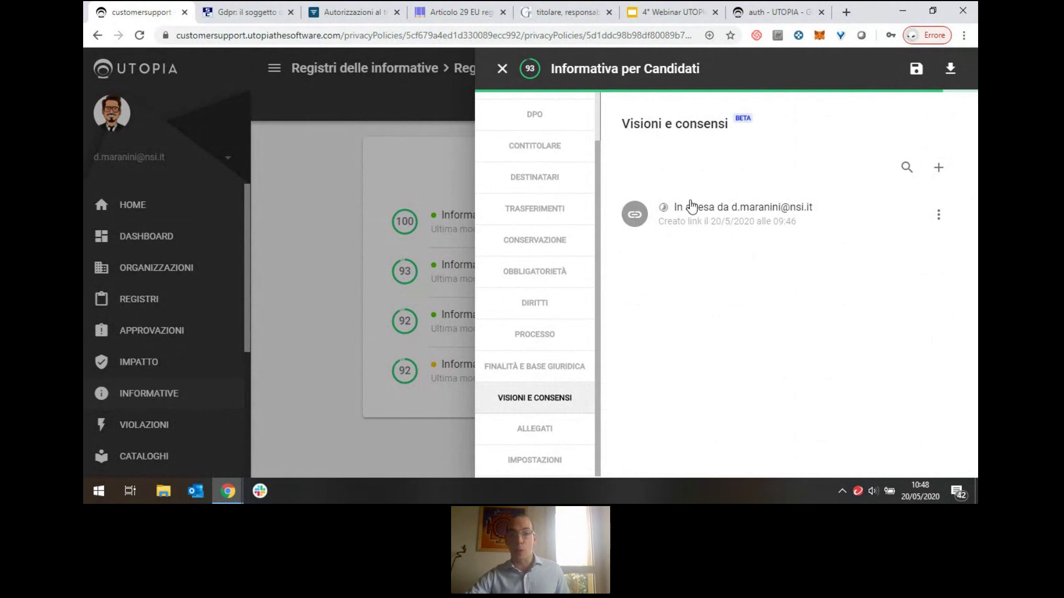
{"action": "mouse_move", "coordinate": [877, 228]}
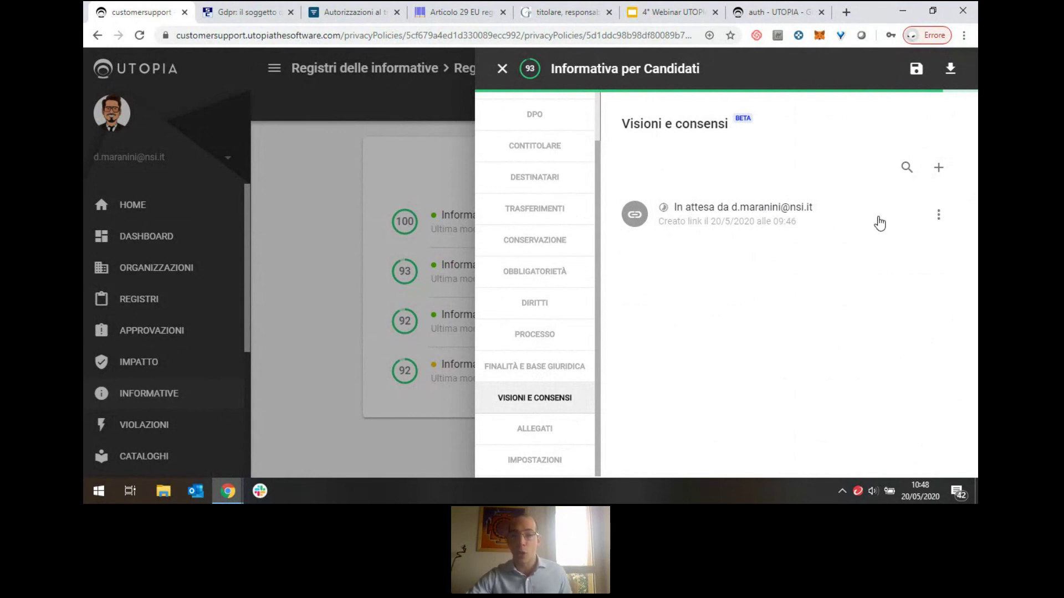
{"action": "mouse_move", "coordinate": [663, 210]}
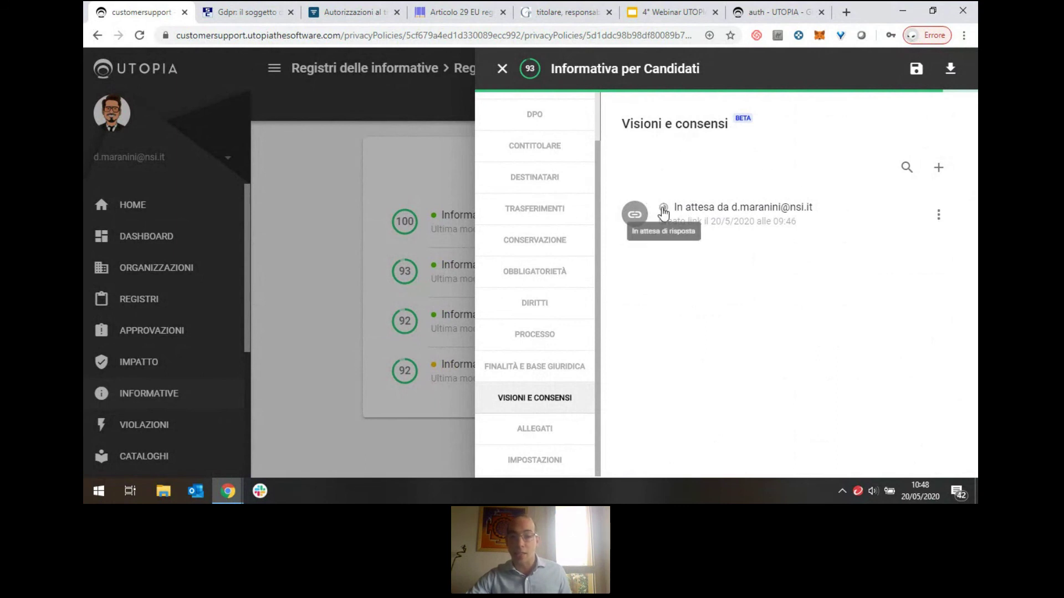
{"action": "left_click", "coordinate": [502, 69]}
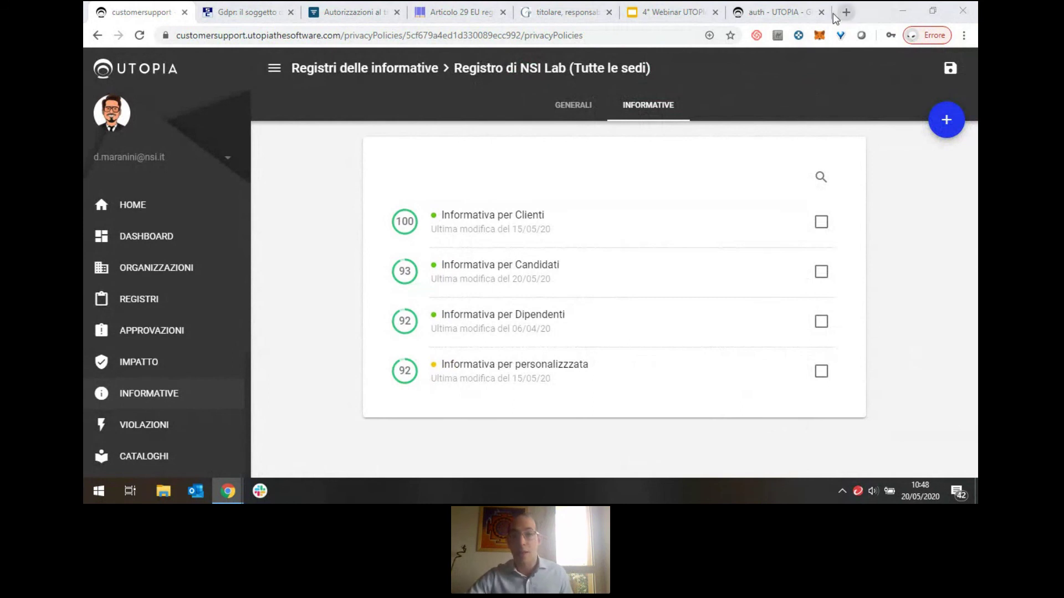
Load the candidate's consent link in a fresh browser tab, replacing the old consent page.
{"action": "left_click", "coordinate": [823, 12]}
{"action": "left_click", "coordinate": [845, 12]}
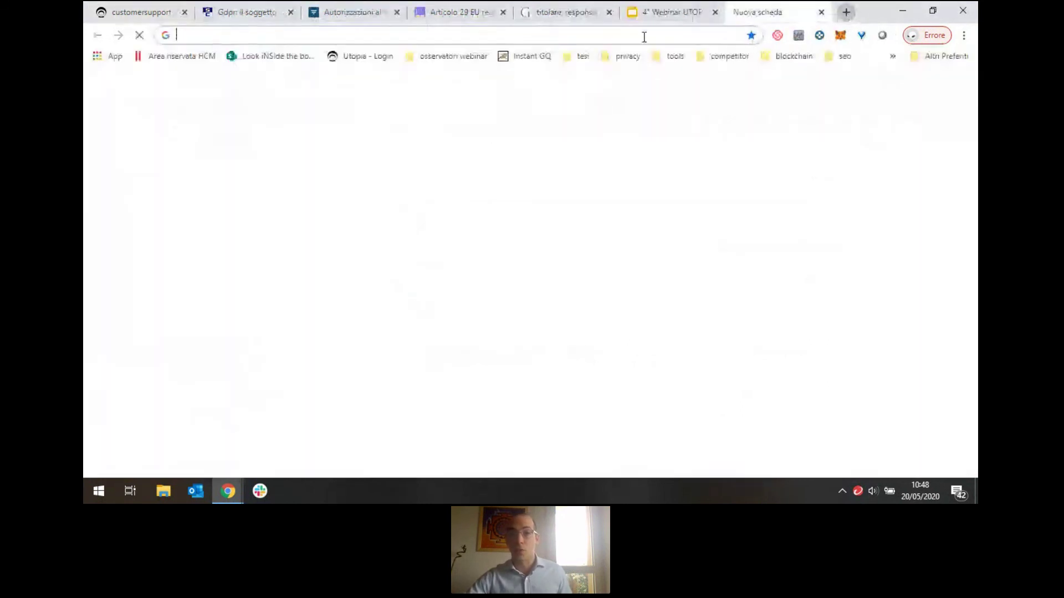
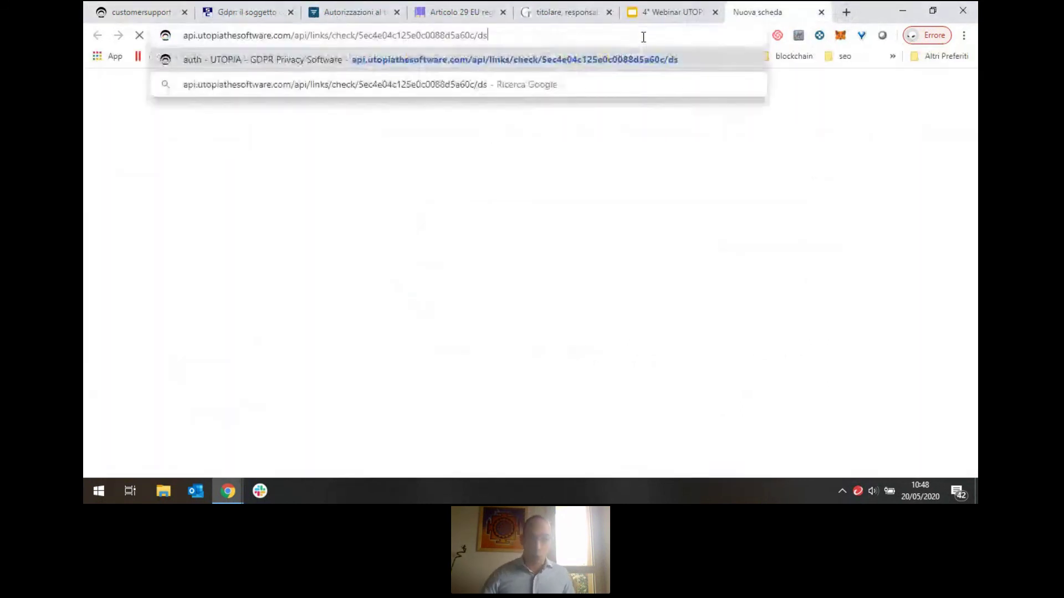
{"action": "key", "text": "Return"}
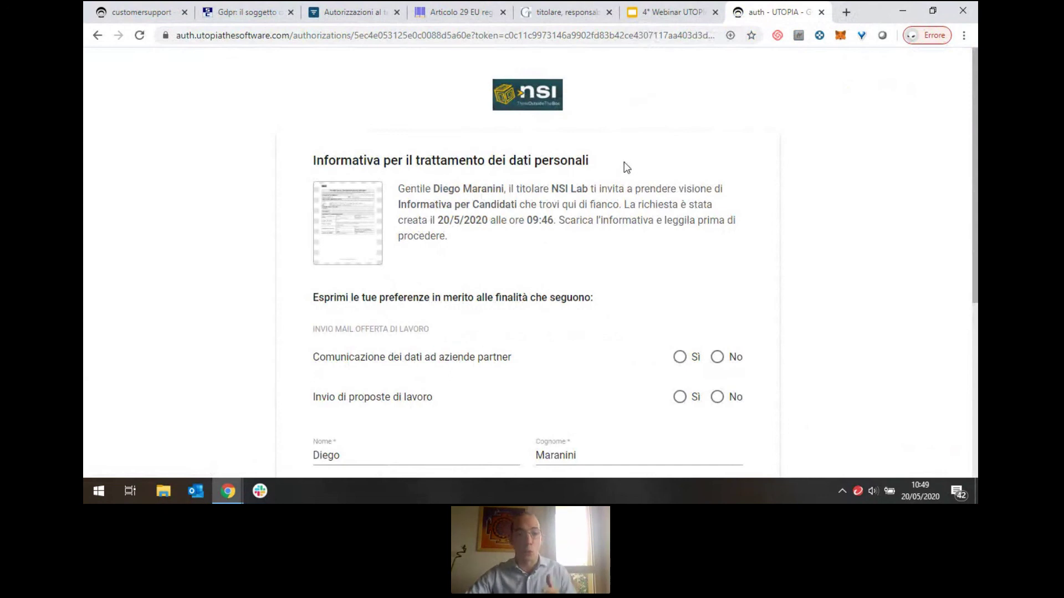
Choose No for sharing data with partner companies and Sì for receiving job proposals.
{"action": "scroll", "coordinate": [634, 160], "scroll_direction": "down", "scroll_amount": 3}
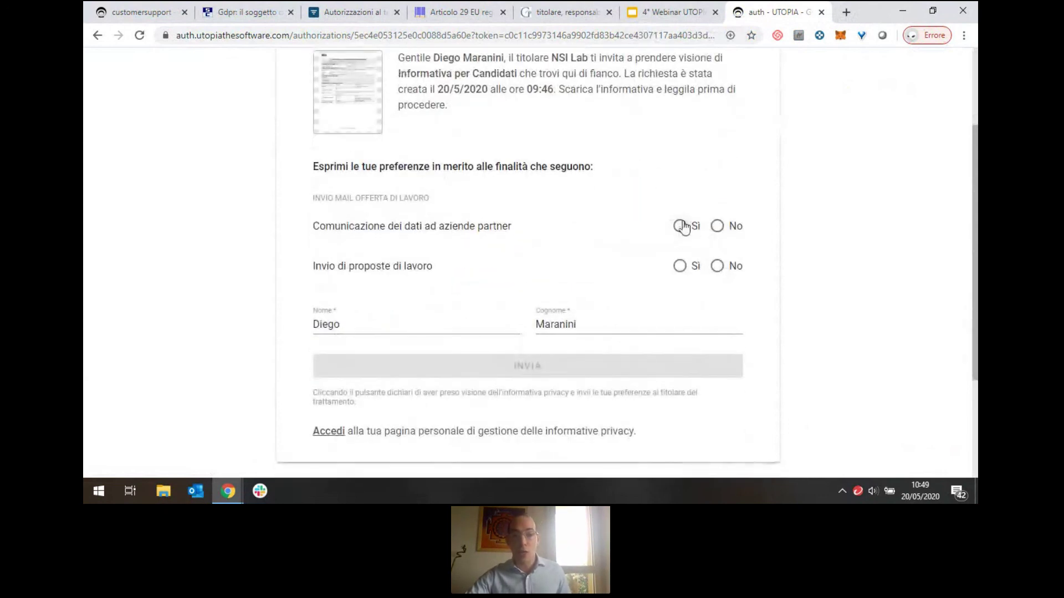
{"action": "left_click", "coordinate": [717, 228]}
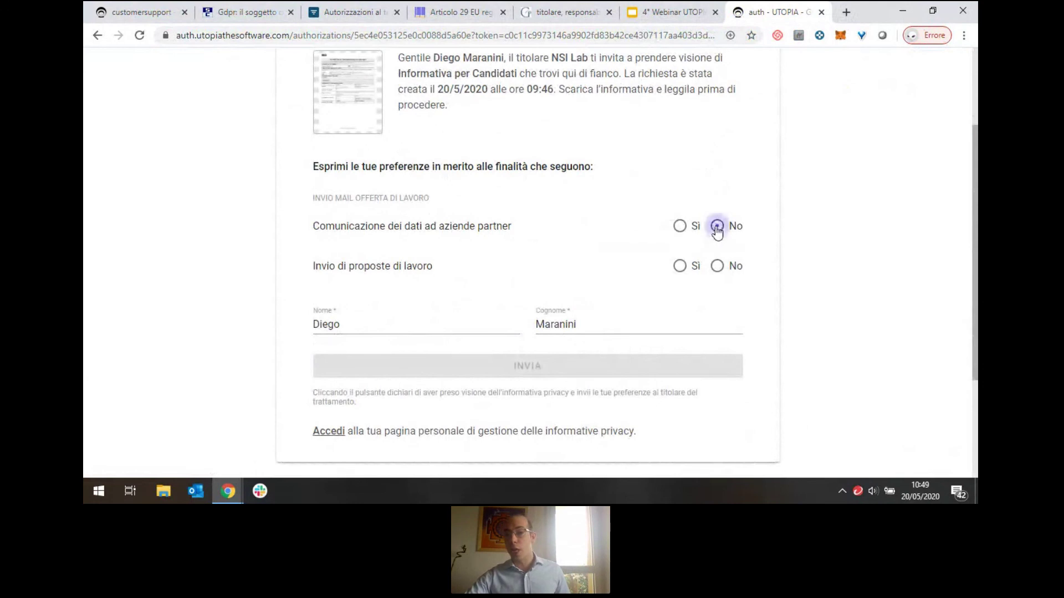
{"action": "left_click", "coordinate": [681, 267]}
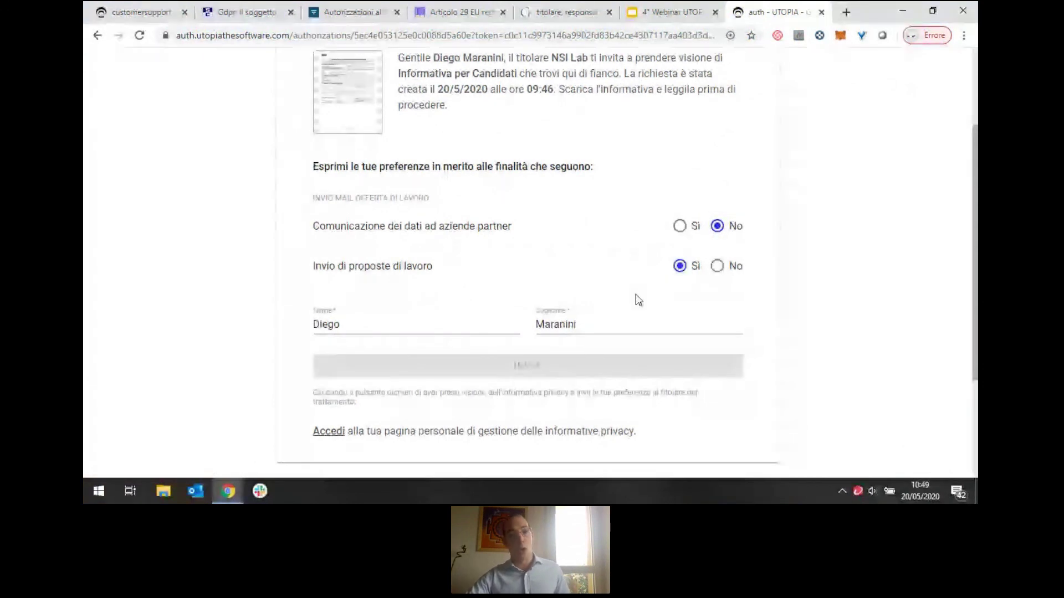
{"action": "scroll", "coordinate": [620, 205], "scroll_direction": "down", "scroll_amount": 3}
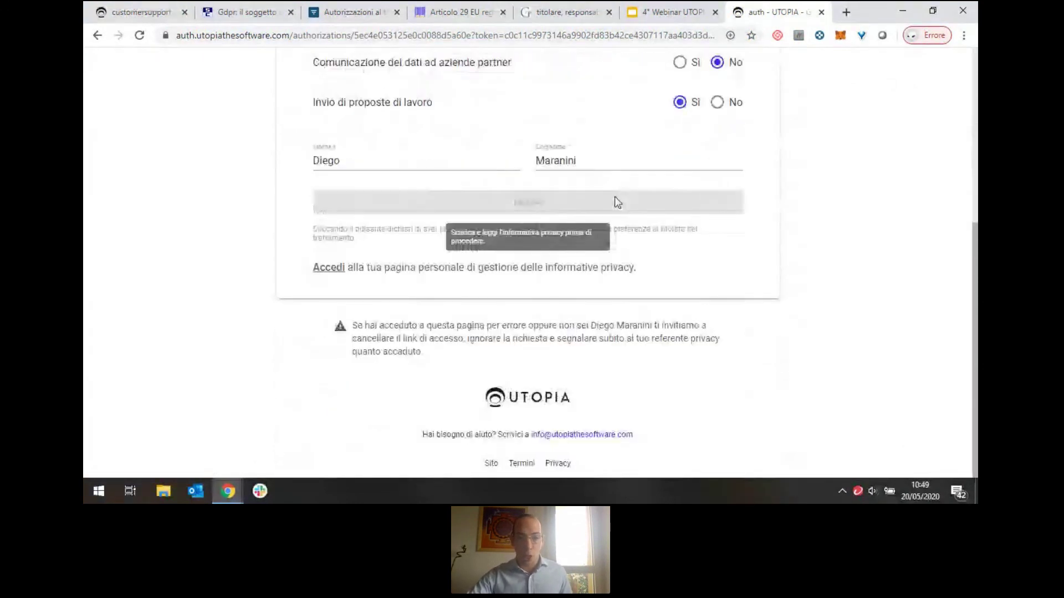
{"action": "scroll", "coordinate": [616, 201], "scroll_direction": "up", "scroll_amount": 1}
{"action": "scroll", "coordinate": [614, 196], "scroll_direction": "up", "scroll_amount": 3}
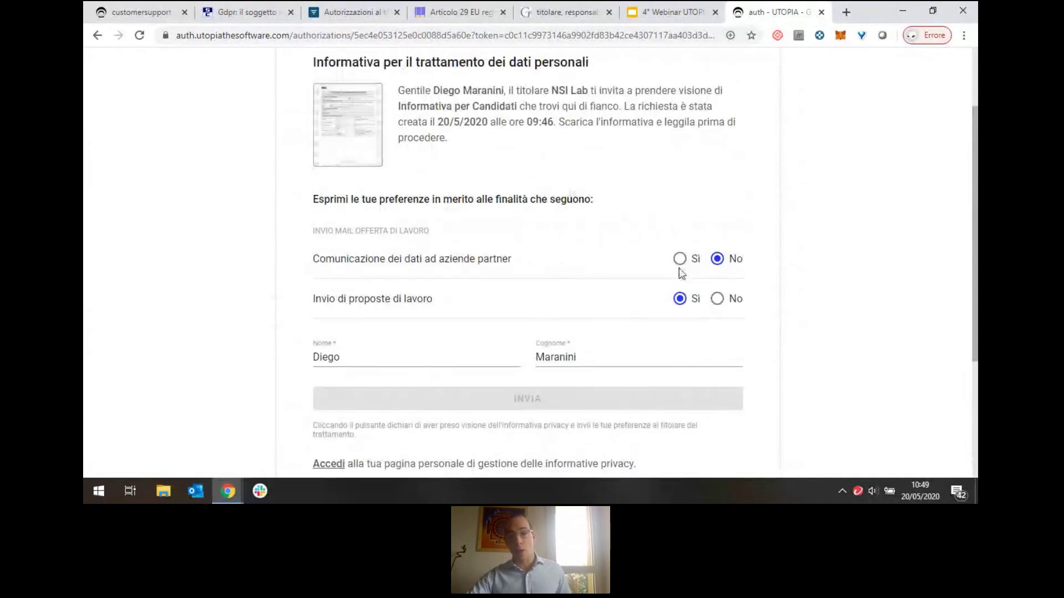
Read the Informativa per Candidati PDF, then send the consent preferences to NSI Lab with INVIA.
{"action": "left_click", "coordinate": [347, 124]}
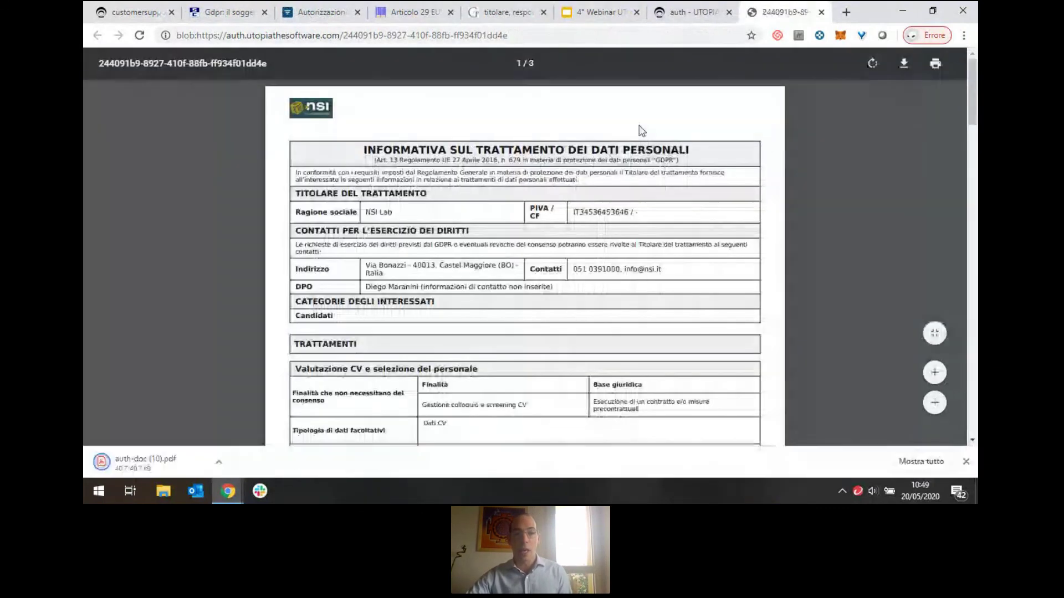
{"action": "left_click", "coordinate": [690, 20]}
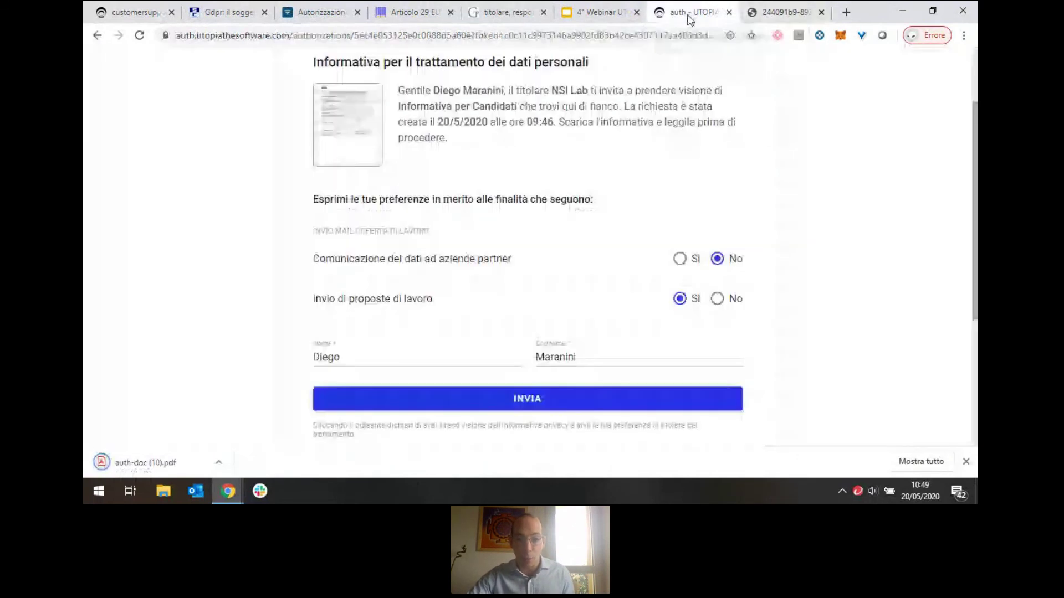
{"action": "scroll", "coordinate": [575, 367], "scroll_direction": "down", "scroll_amount": 1}
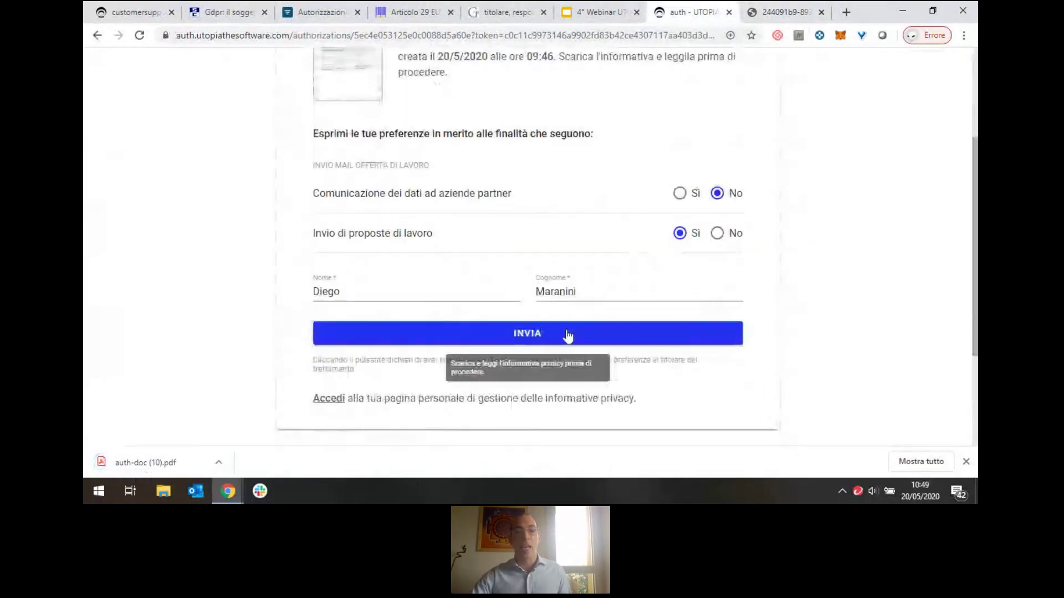
{"action": "left_click", "coordinate": [567, 334]}
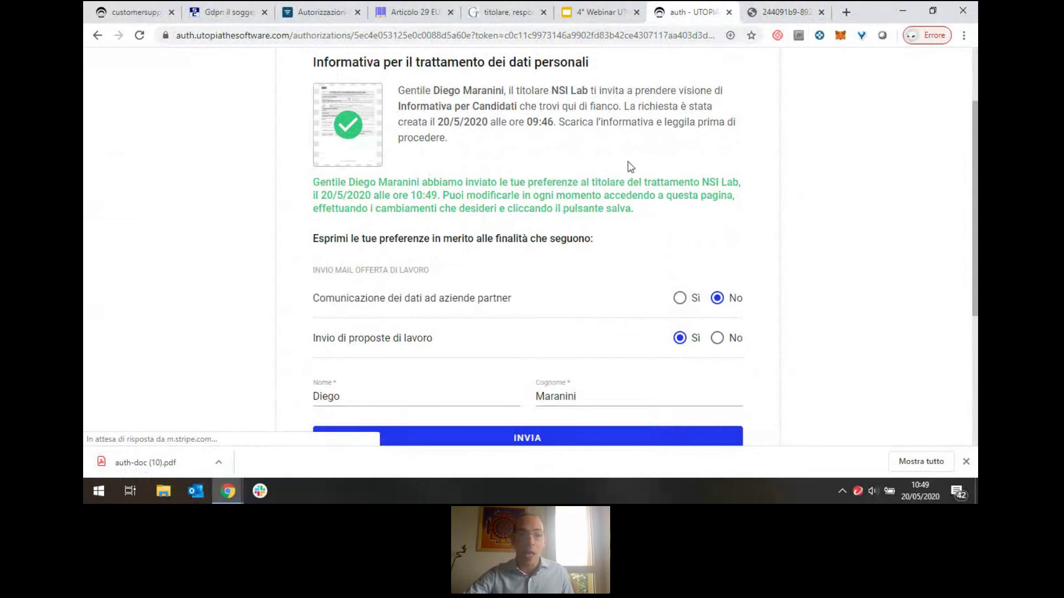
Confirm the Candidati notice's VISIONI E CONSENSI shows the consent received, then go back to the 4° Webinar UTOPIA slides.
{"action": "left_click", "coordinate": [152, 22]}
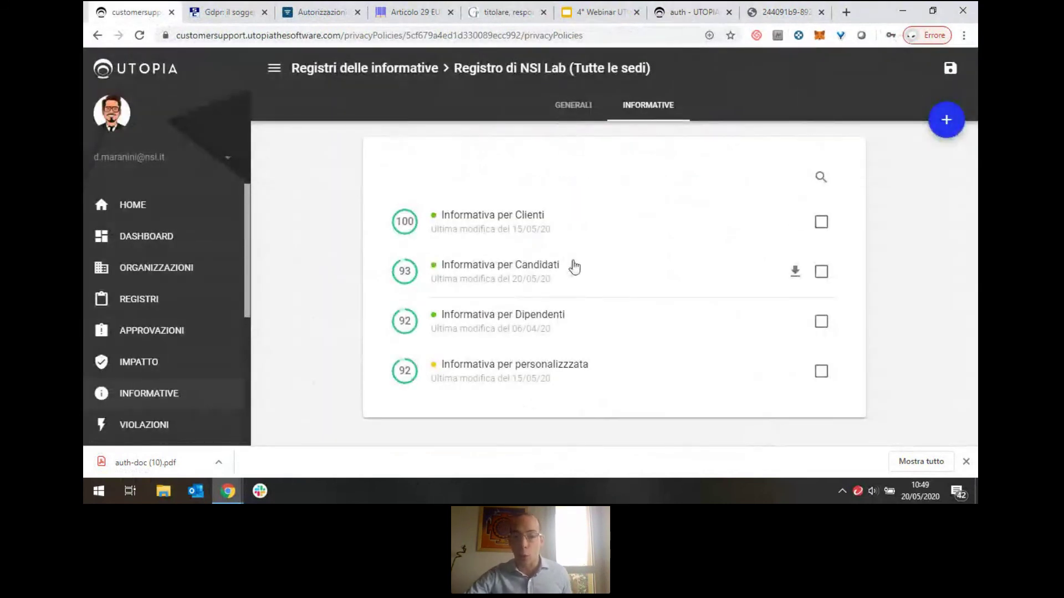
{"action": "left_click", "coordinate": [564, 273]}
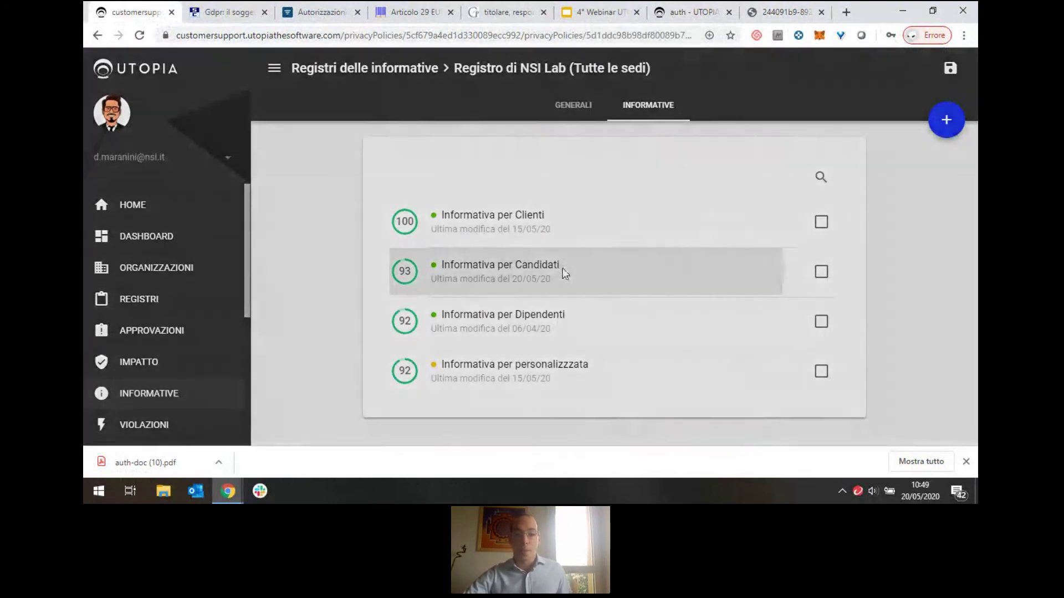
{"action": "scroll", "coordinate": [543, 377], "scroll_direction": "down", "scroll_amount": 3}
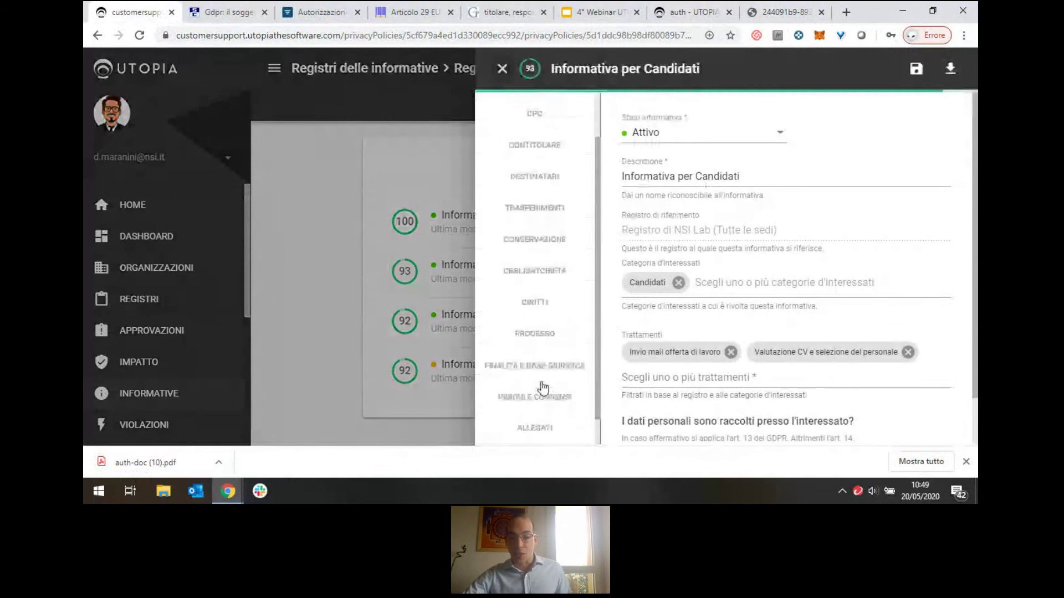
{"action": "left_click", "coordinate": [542, 367]}
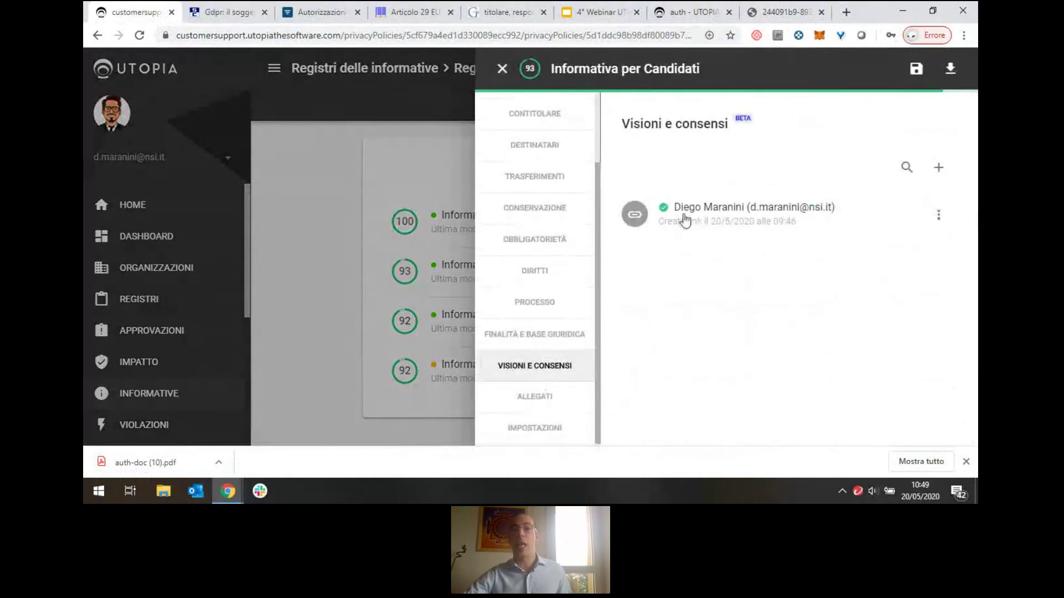
{"action": "mouse_move", "coordinate": [665, 209]}
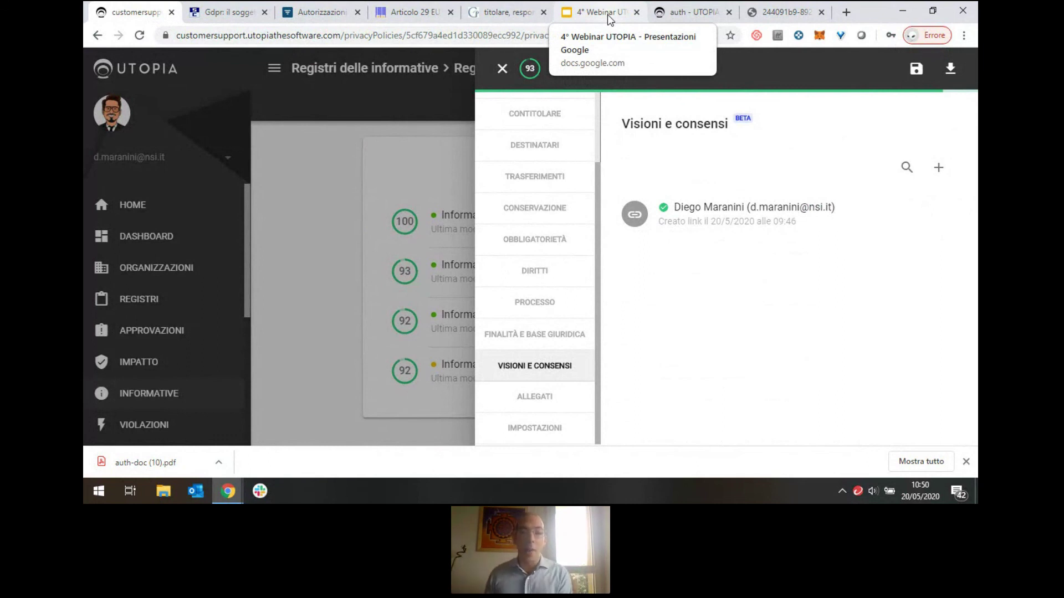
{"action": "left_click", "coordinate": [608, 13]}
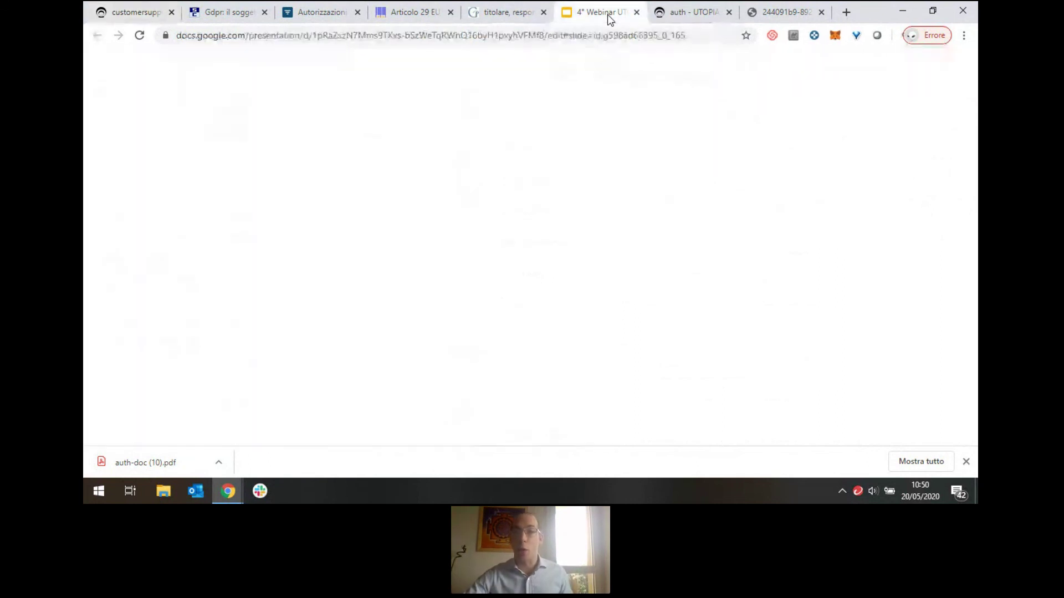